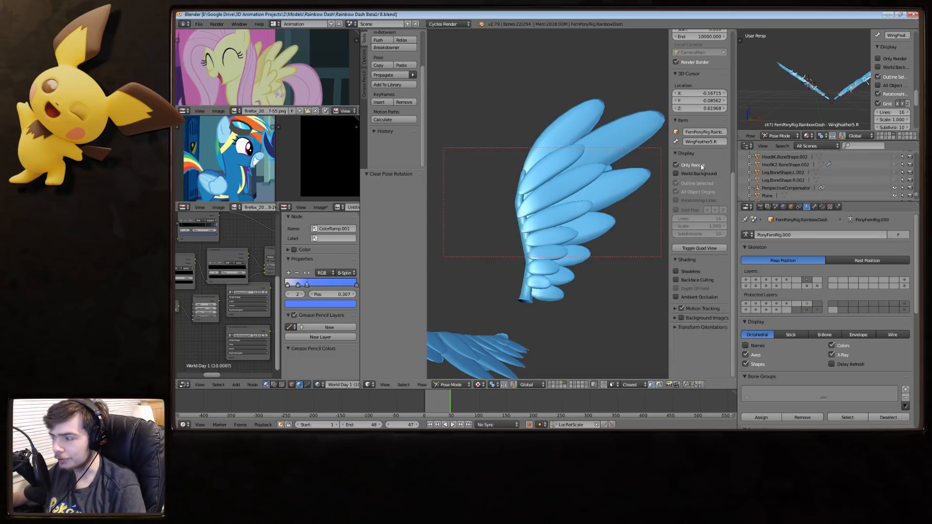
# Turn off Only Render in the viewport and select the Wing2.R bone of the large right wing.
pyautogui.click(677, 165)
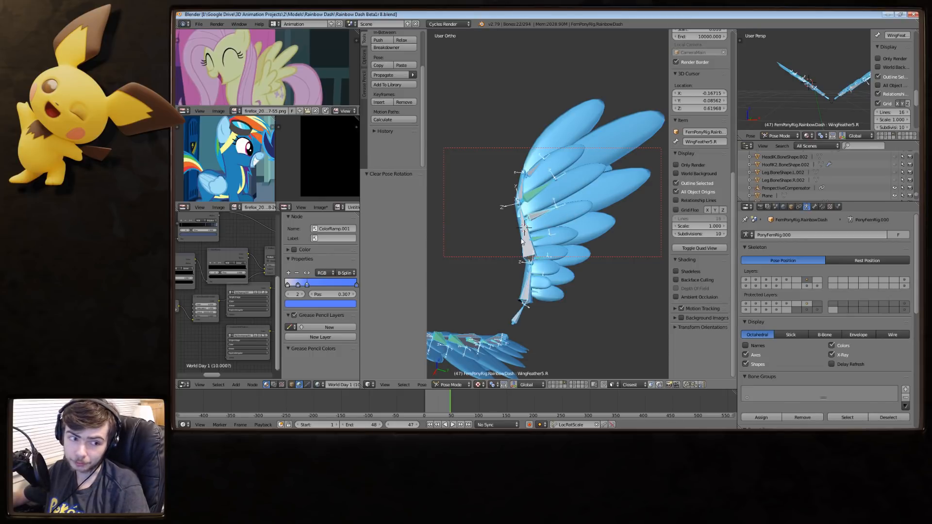
pyautogui.moveTo(522, 241); pyautogui.dragTo(598, 237, button='right')
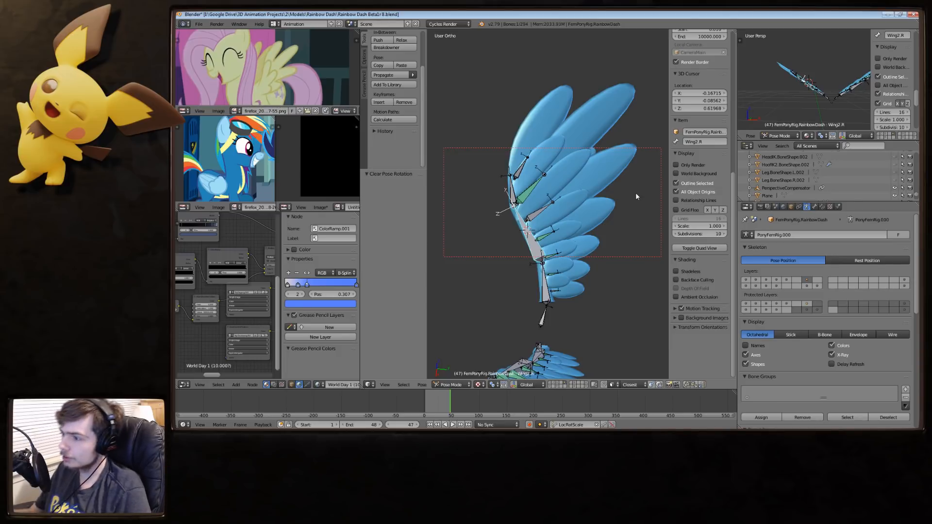
pyautogui.scroll(2, 599, 168)
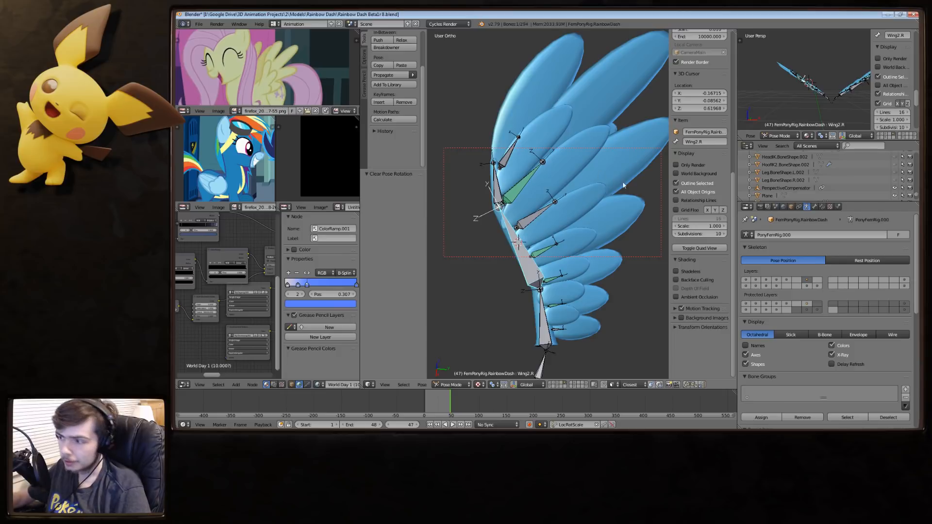
# Rotate the Wing2.R bone about its local X axis by 28.9°, and again by -3.55°.
pyautogui.press('r')
pyautogui.press('x')
pyautogui.press('x')
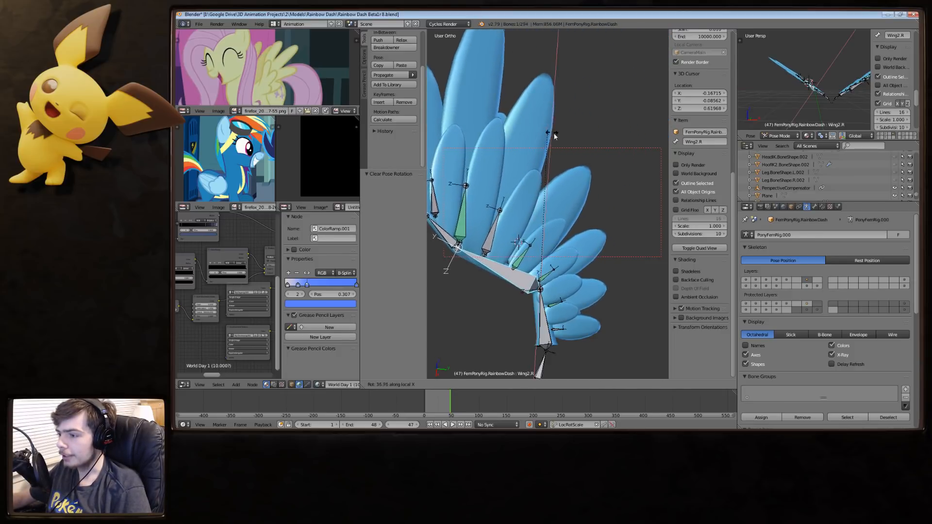
pyautogui.click(588, 199)
pyautogui.press('r')
pyautogui.press('x')
pyautogui.press('x')
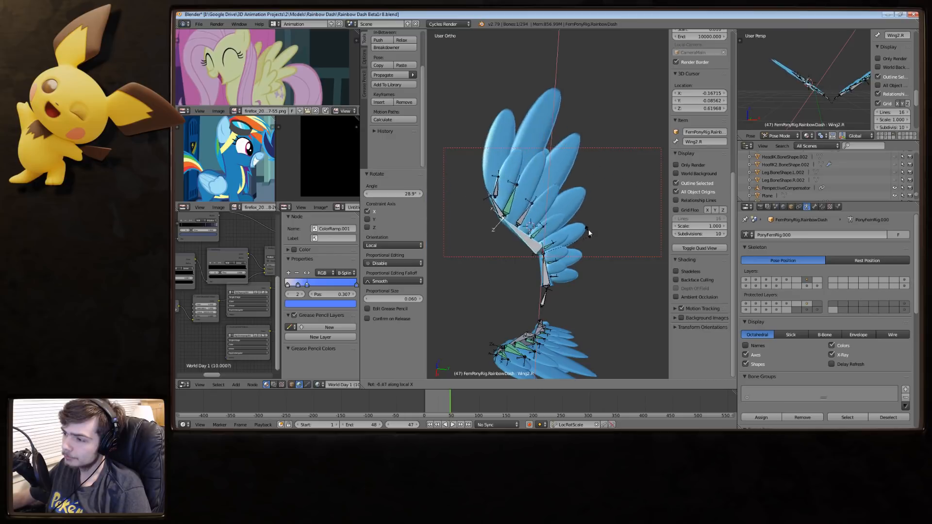
pyautogui.click(590, 233)
# Rotate the Wing3.R bone about its local X axis by -15.5°.
pyautogui.rightClick(498, 207)
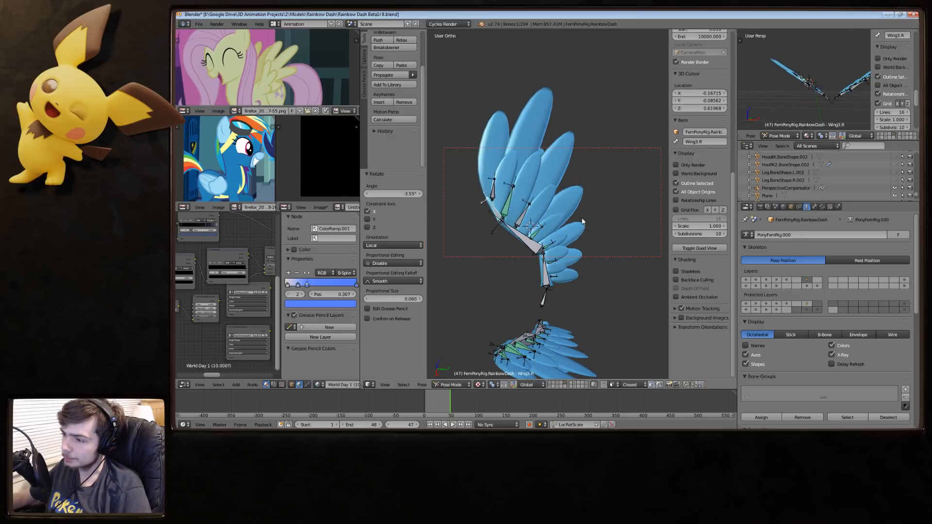
pyautogui.press('r')
pyautogui.press('x')
pyautogui.press('x')
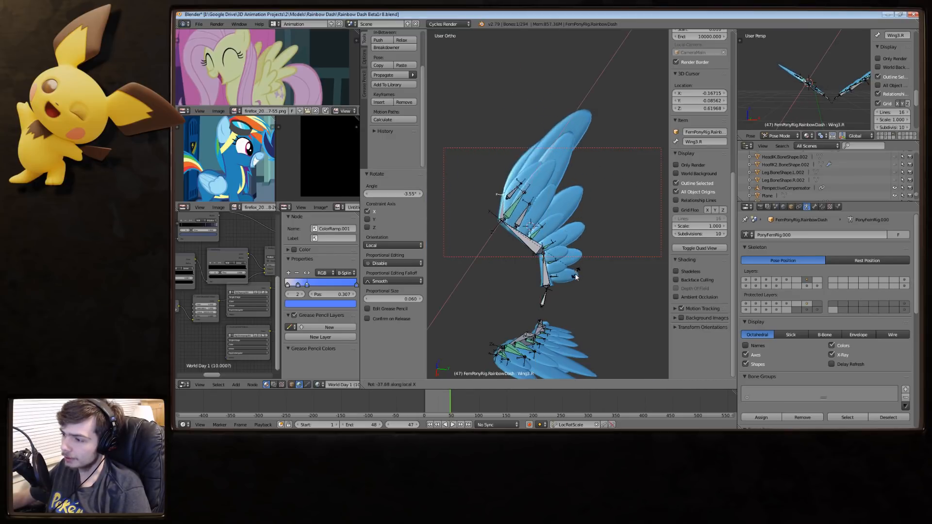
pyautogui.click(582, 228)
# Rotate the WingFeather5.R bone about its local X axis to spread the middle feathers outward.
pyautogui.rightClick(525, 217)
pyautogui.press('r')
pyautogui.press('x')
pyautogui.press('x')
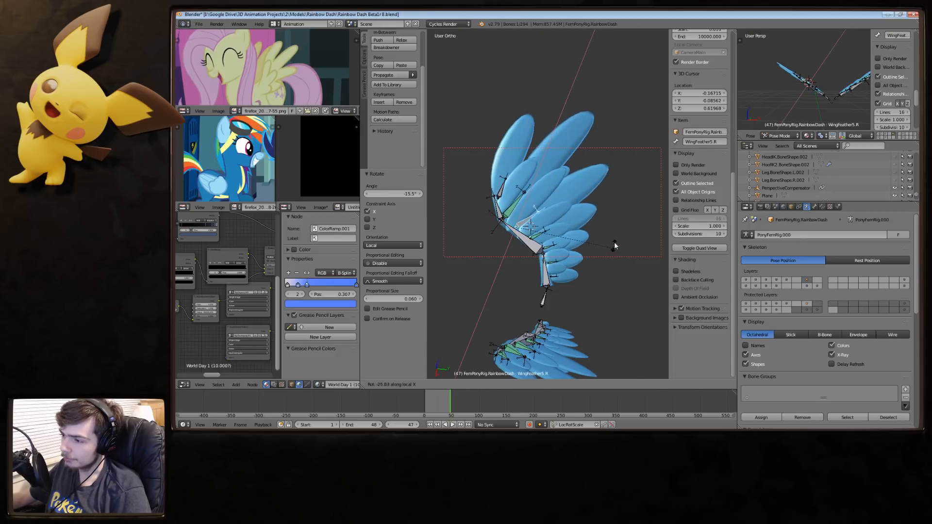
pyautogui.click(616, 237)
# Examine the feather bones of the right wing one by one, from the wing tip down to the base.
pyautogui.scroll(3, 617, 249)
pyautogui.press('a')
pyautogui.scroll(-2, 605, 261)
pyautogui.moveTo(604, 261); pyautogui.dragTo(567, 236, button='middle')
pyautogui.scroll(2, 567, 236)
pyautogui.rightClick(539, 200)
pyautogui.scroll(-1, 543, 243)
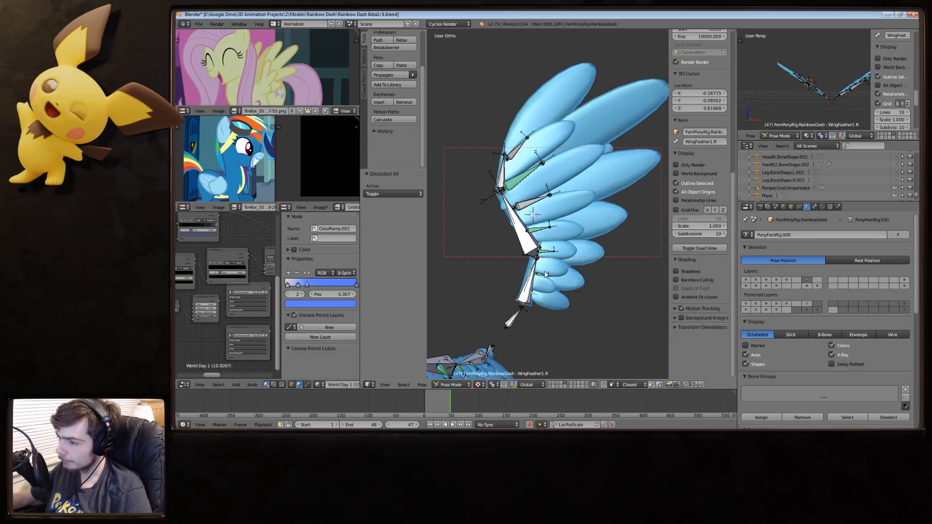
pyautogui.rightClick(523, 182)
pyautogui.rightClick(516, 151)
pyautogui.rightClick(524, 180)
pyautogui.rightClick(535, 204)
pyautogui.rightClick(547, 226)
pyautogui.rightClick(549, 251)
pyautogui.rightClick(545, 274)
pyautogui.rightClick(539, 295)
pyautogui.press('r')
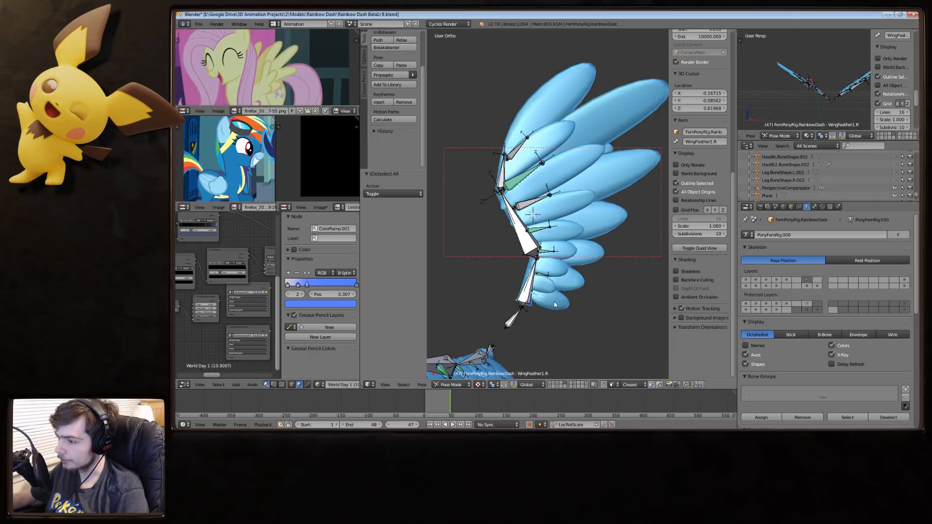
pyautogui.scroll(3, 548, 287)
pyautogui.rightClick(534, 293)
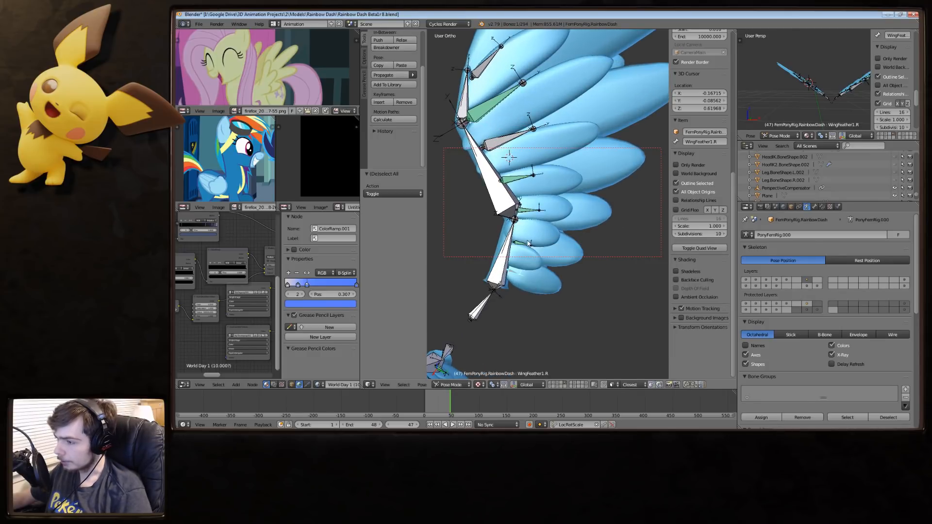
pyautogui.moveTo(518, 276); pyautogui.dragTo(531, 271, button='middle')
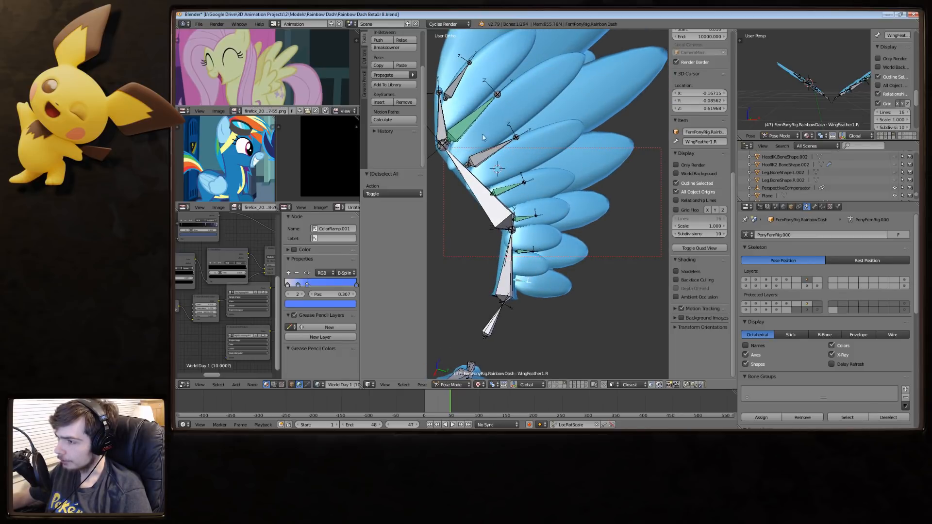
# Display the armature layer that holds only the feather bones, and switch back to the layer with the wing controls.
pyautogui.click(808, 287)
pyautogui.keyDown('shift'); pyautogui.moveTo(486, 170); pyautogui.dragTo(514, 212, button='middle'); pyautogui.keyUp('shift')
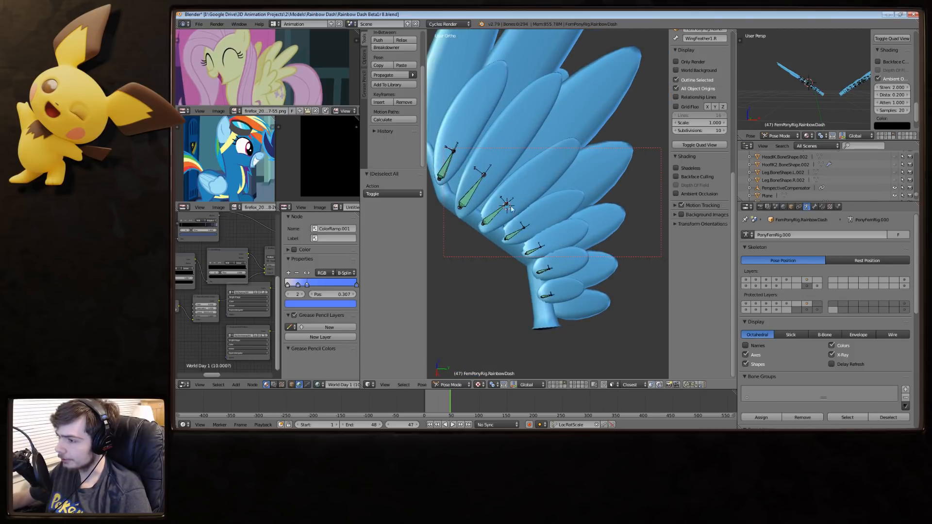
pyautogui.click(806, 280)
pyautogui.keyDown('shift'); pyautogui.moveTo(540, 220); pyautogui.dragTo(557, 255, button='middle'); pyautogui.keyUp('shift')
# Select the main feather control bones WingFeather7.R, WingFeather5.R and WingFeather1.R in turn to identify them.
pyautogui.rightClick(500, 164)
pyautogui.rightClick(545, 215)
pyautogui.rightClick(618, 340)
pyautogui.rightClick(549, 227)
pyautogui.rightClick(501, 176)
pyautogui.rightClick(543, 226)
pyautogui.rightClick(616, 338)
# Try a free rotation of the WingFeather7.R bone near the wing tip.
pyautogui.rightClick(499, 172)
pyautogui.moveTo(537, 219); pyautogui.dragTo(602, 236, button='middle')
pyautogui.press('r')
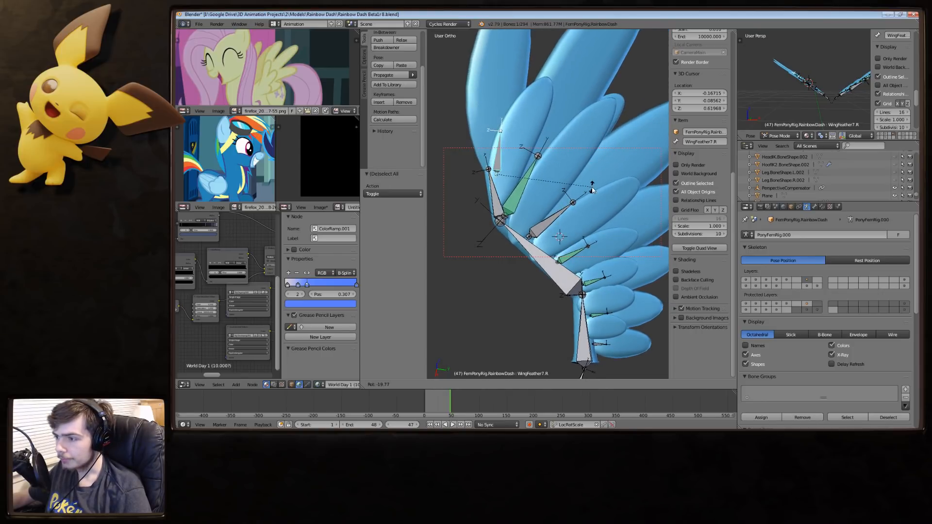
pyautogui.rightClick(585, 238)
pyautogui.scroll(-3, 584, 238)
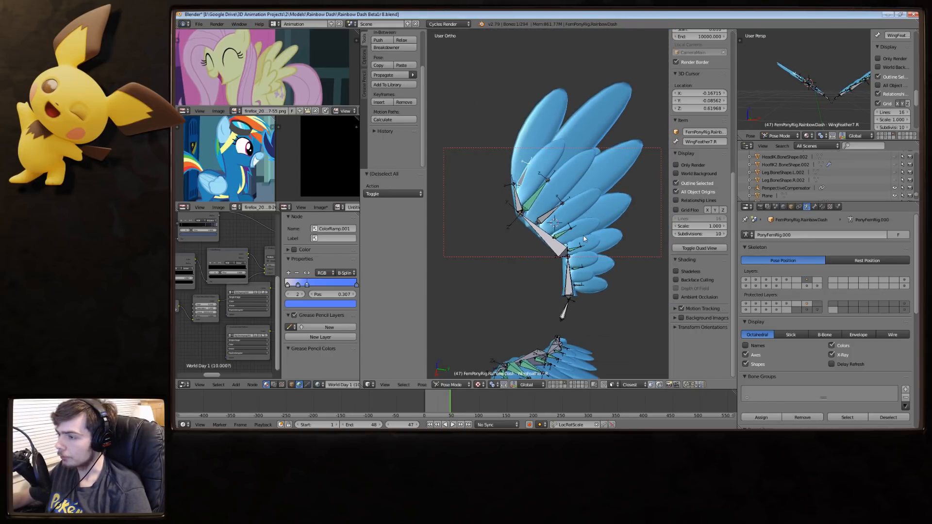
# Rotate the Wing2.R bone about its local X axis to bend the middle wing section.
pyautogui.rightClick(543, 232)
pyautogui.press('r')
pyautogui.press('x')
pyautogui.press('x')
pyautogui.click(621, 229)
pyautogui.hotkey('alt', 'r')
# Rotate the Wing3.R bone about its local X axis by about -30°.
pyautogui.rightClick(500, 221)
pyautogui.press('r')
pyautogui.press('x')
pyautogui.press('x')
pyautogui.click(510, 225)
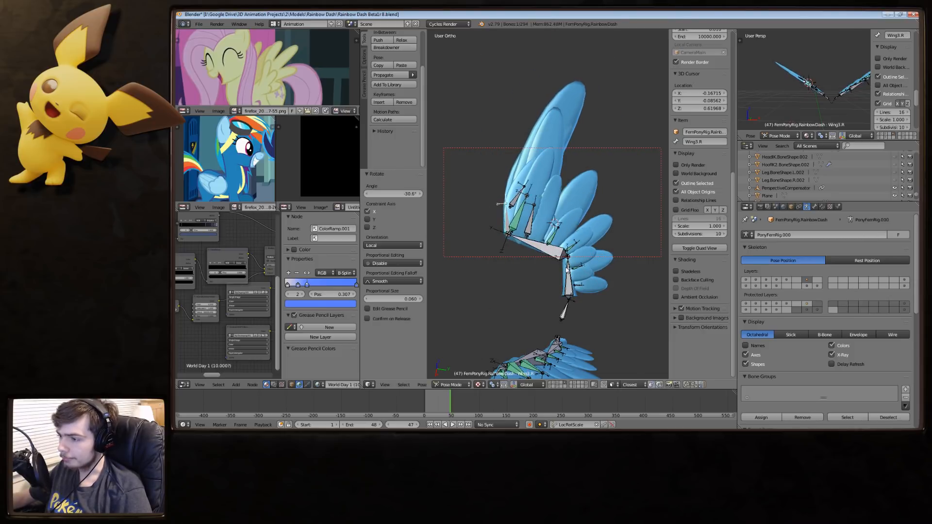
# Rotate the WingFeather5.R bone about its local X axis by -38.8°.
pyautogui.rightClick(530, 219)
pyautogui.press('r')
pyautogui.press('x')
pyautogui.press('x')
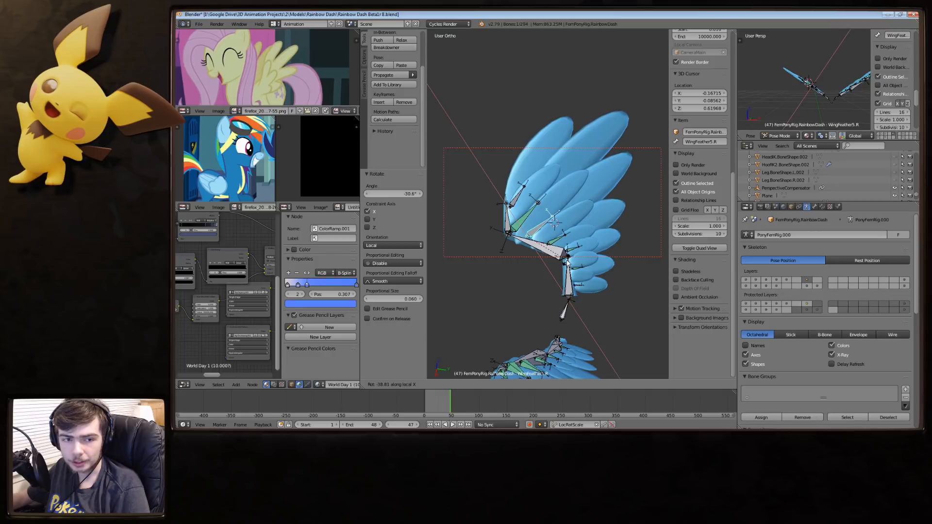
pyautogui.click(600, 301)
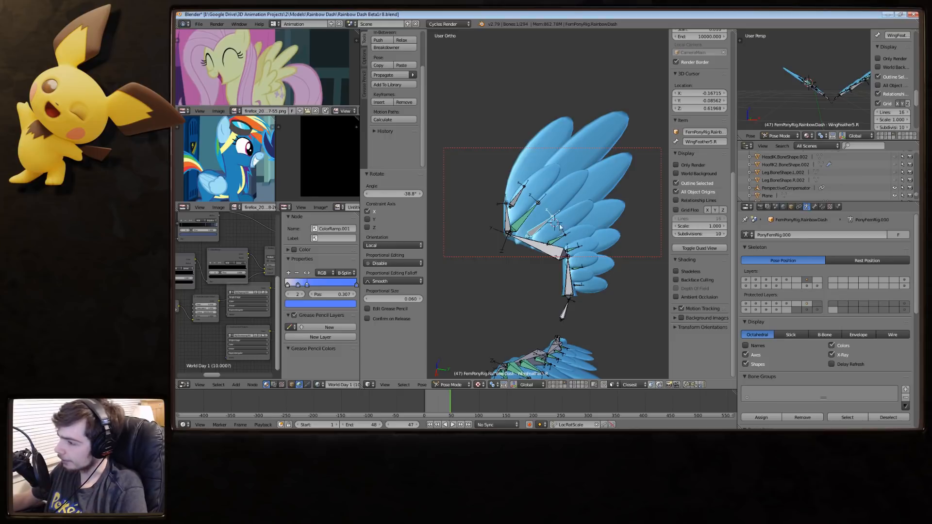
# Select the in-between feather bones in turn, from WingFeather6.R down to WingFeather2.R, to identify them.
pyautogui.scroll(4, 574, 240)
pyautogui.scroll(-5, 577, 242)
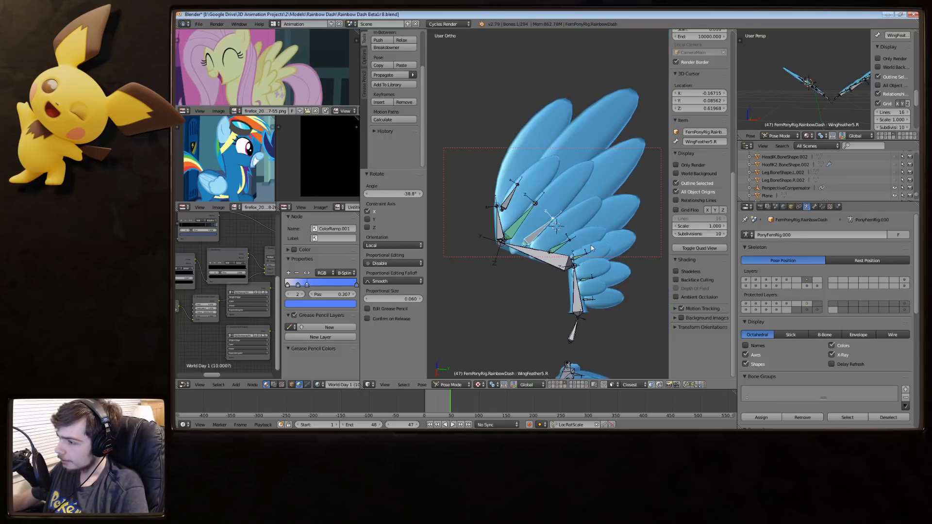
pyautogui.moveTo(561, 249)
pyautogui.mouseDown(button='middle')
pyautogui.moveTo(487, 241)
pyautogui.moveTo(597, 260)
pyautogui.moveTo(577, 253)
pyautogui.mouseUp(button='middle')
pyautogui.scroll(2, 576, 252)
pyautogui.rightClick(504, 237)
pyautogui.rightClick(566, 265)
pyautogui.rightClick(597, 277)
pyautogui.rightClick(607, 311)
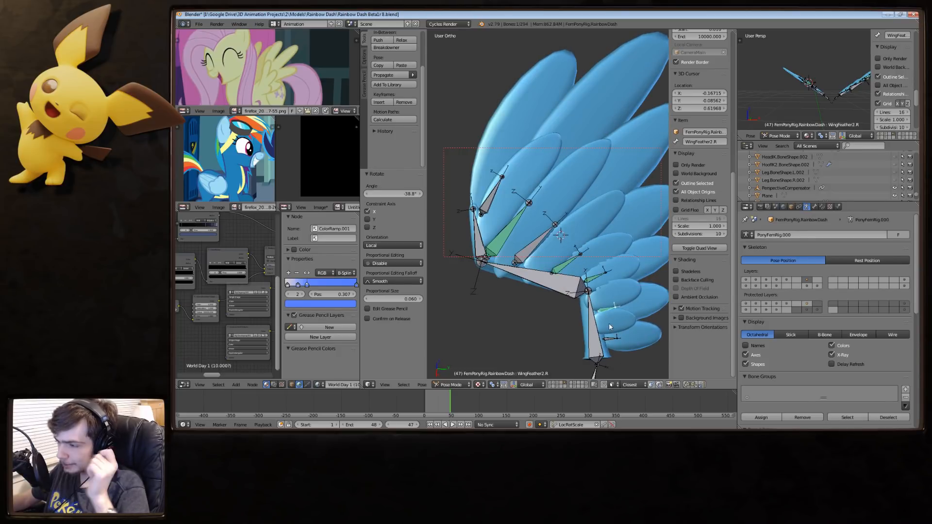
# Compare the WingFeather6.R bone with its neighbouring control bone WingFeather7.R by selecting each in turn.
pyautogui.rightClick(509, 235)
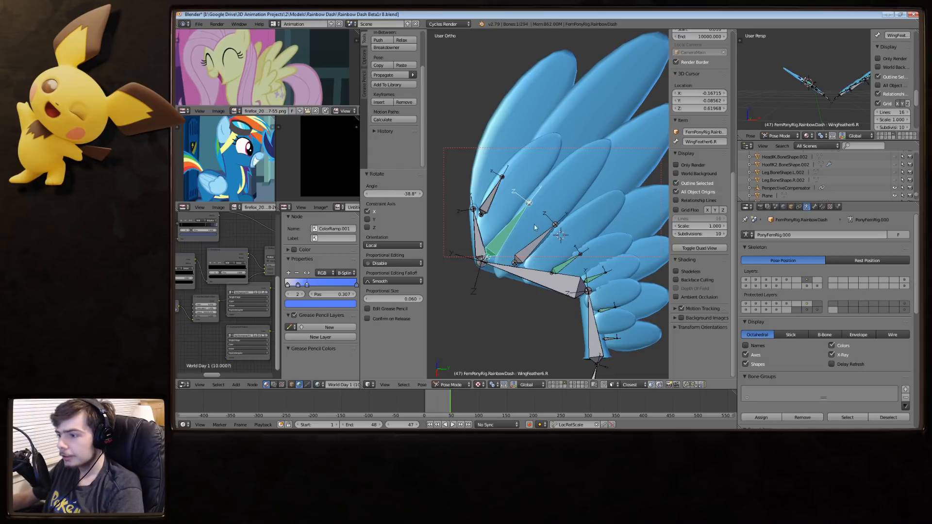
pyautogui.rightClick(483, 195)
pyautogui.rightClick(487, 202)
pyautogui.rightClick(507, 227)
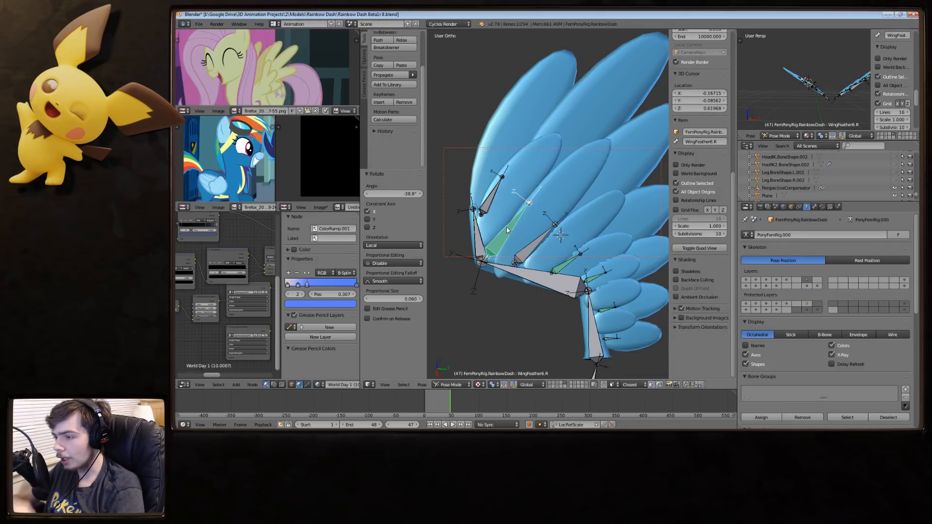
pyautogui.rightClick(491, 203)
# Rotate the WingFeather5.R bone freely by 39.7° to test how the neighbouring feathers follow.
pyautogui.rightClick(531, 251)
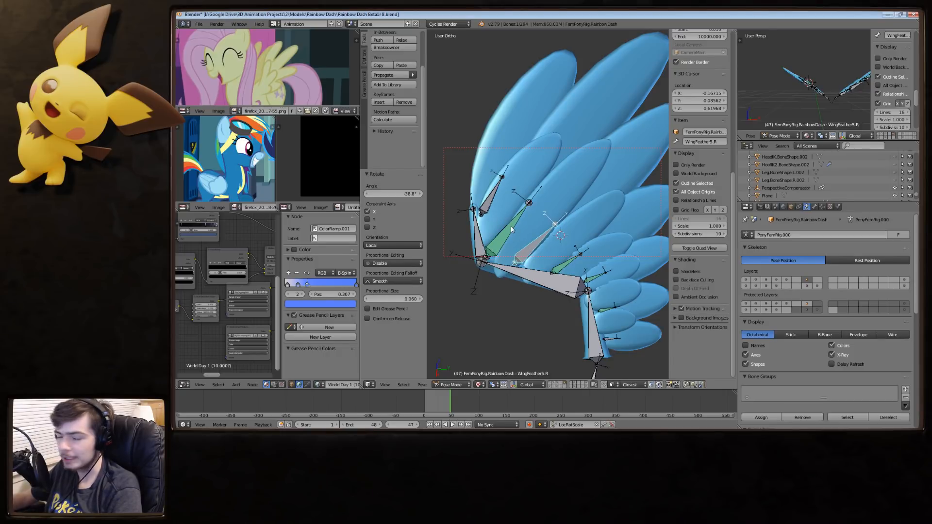
pyautogui.press('r')
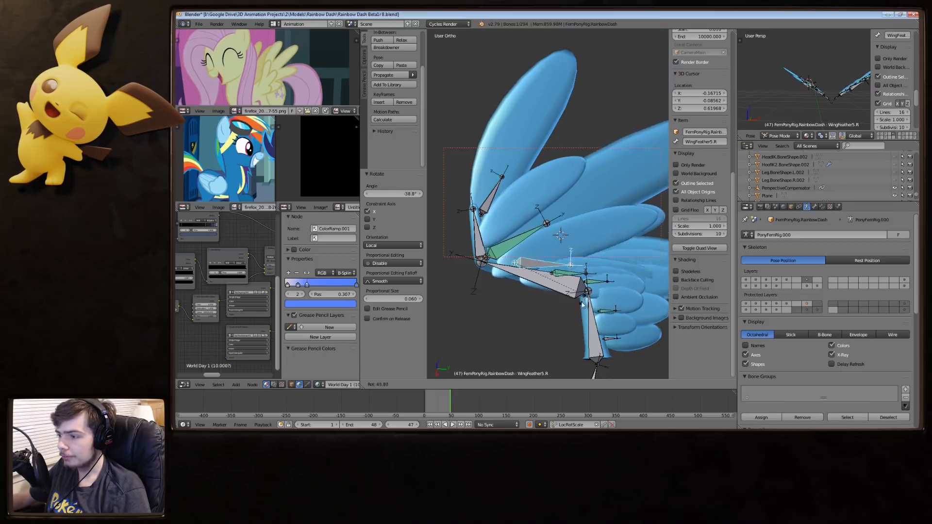
pyautogui.click(563, 268)
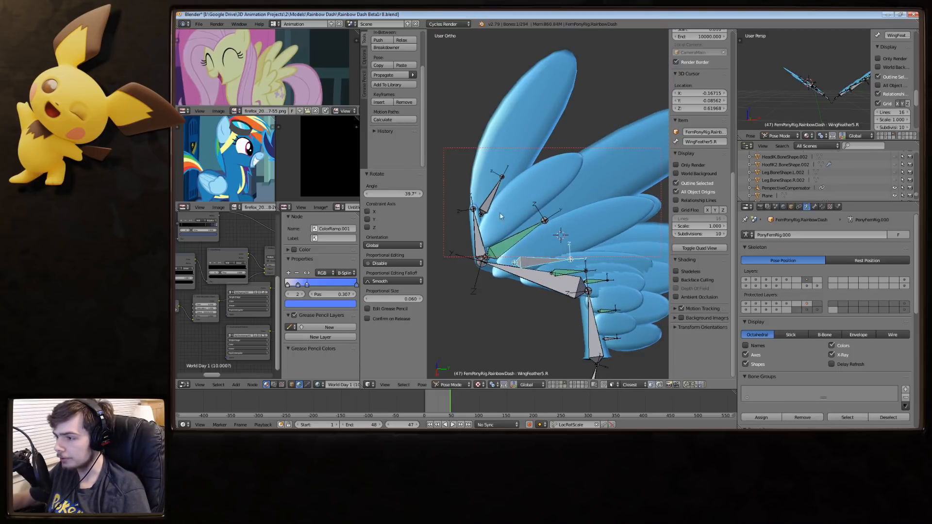
# Open the bone constraints of WingFeather6.R and inspect the target bones of its two Copy Rotation constraints.
pyautogui.rightClick(511, 239)
pyautogui.click(821, 206)
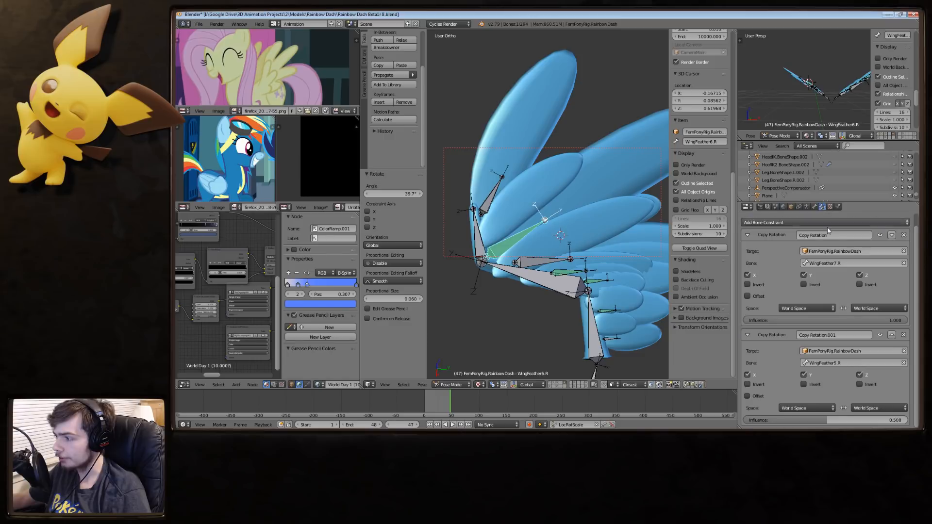
pyautogui.click(838, 263)
pyautogui.rightClick(491, 203)
pyautogui.rightClick(494, 203)
pyautogui.rightClick(543, 263)
pyautogui.rightClick(518, 239)
pyautogui.click(838, 363)
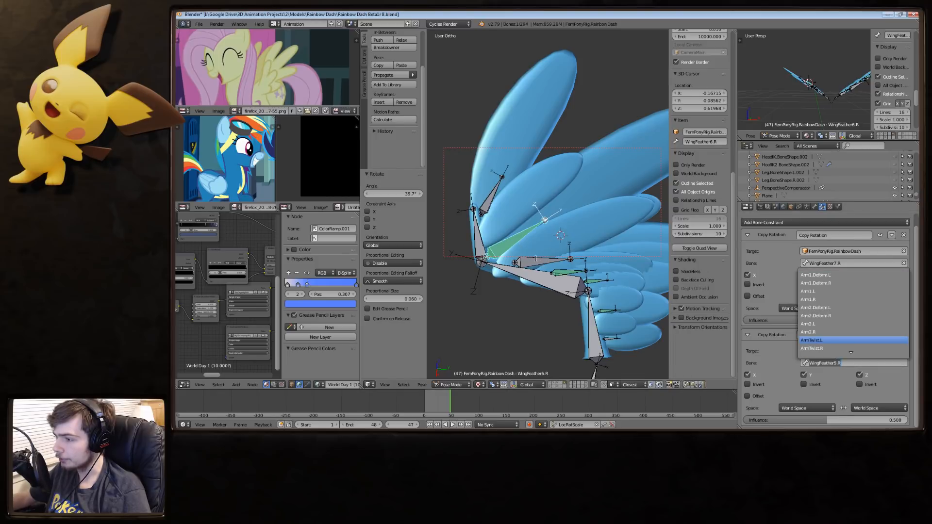
# Try lowering the influence of WingFeather6.R's second Copy Rotation constraint to 0.
pyautogui.moveTo(825, 420); pyautogui.dragTo(745, 420)
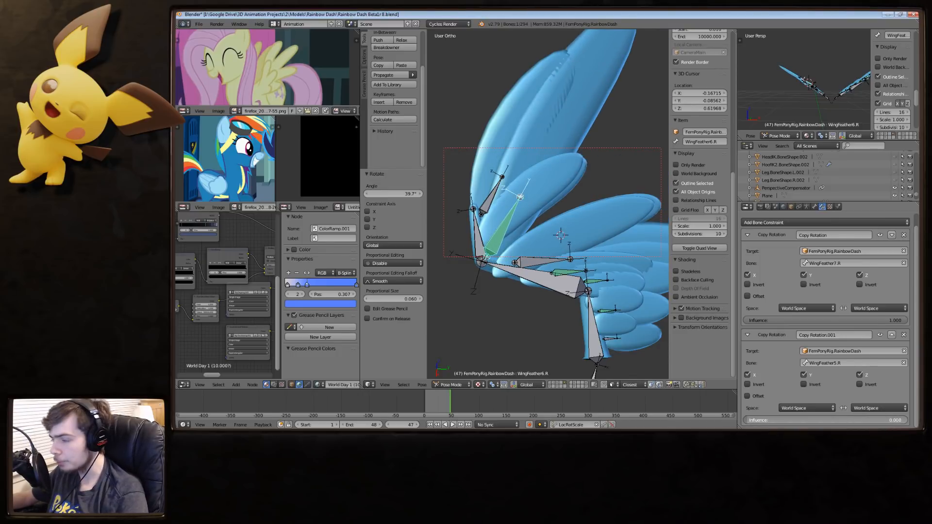
pyautogui.rightClick(749, 422)
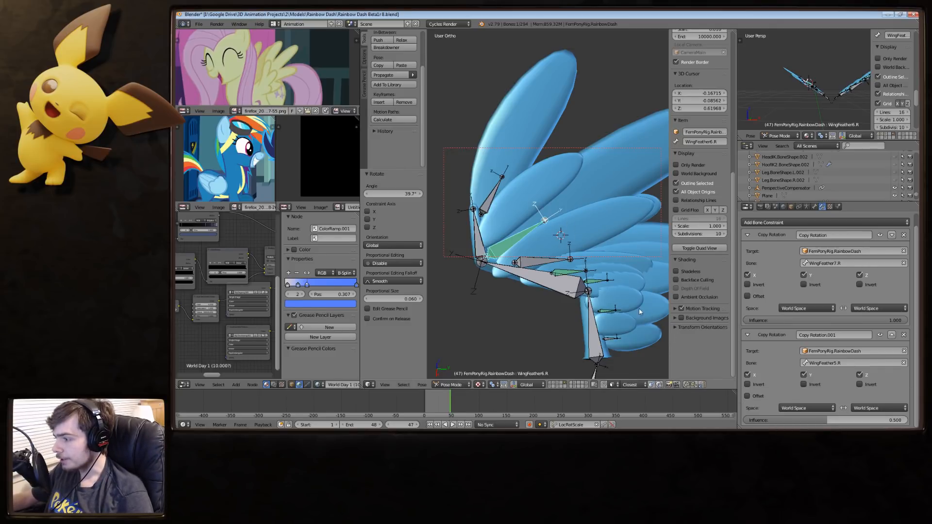
# Rotate the WingFeather5.R bone about its local X axis by 40.6°.
pyautogui.rightClick(545, 257)
pyautogui.press('r')
pyautogui.press('x')
pyautogui.press('x')
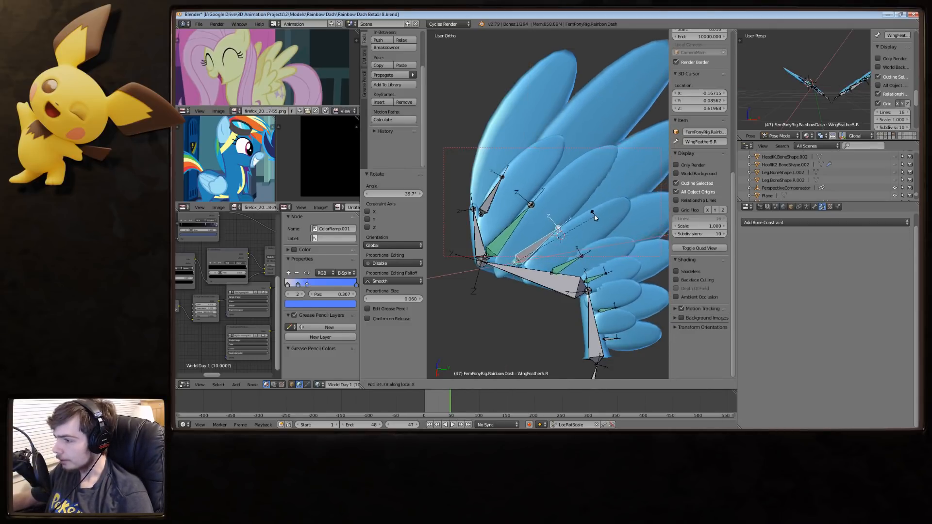
pyautogui.click(591, 210)
# Inspect the Copy Rotation constraints on the lower in-between feather bones, such as WingFeather4.R and WingFeather2.R.
pyautogui.rightClick(569, 266)
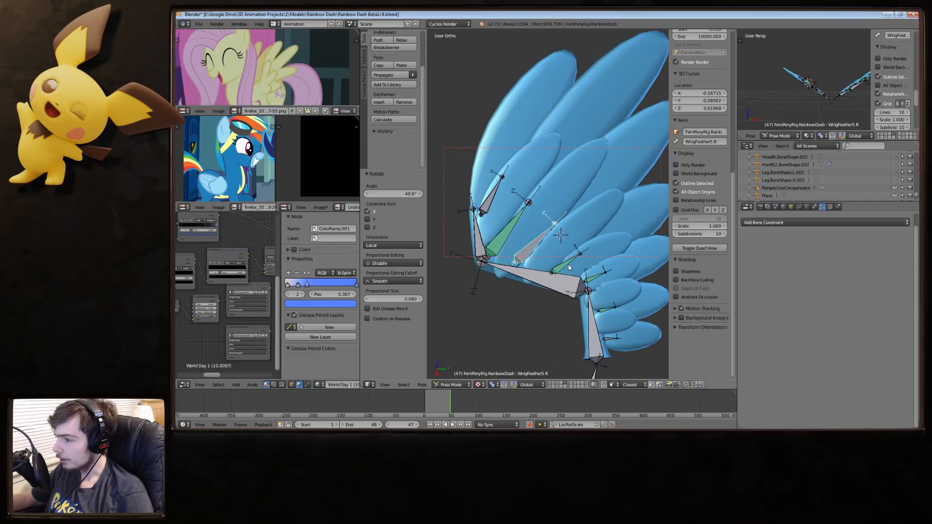
pyautogui.rightClick(599, 280)
pyautogui.rightClick(607, 309)
pyautogui.keyDown('shift'); pyautogui.moveTo(614, 337); pyautogui.dragTo(596, 298, button='middle'); pyautogui.keyUp('shift')
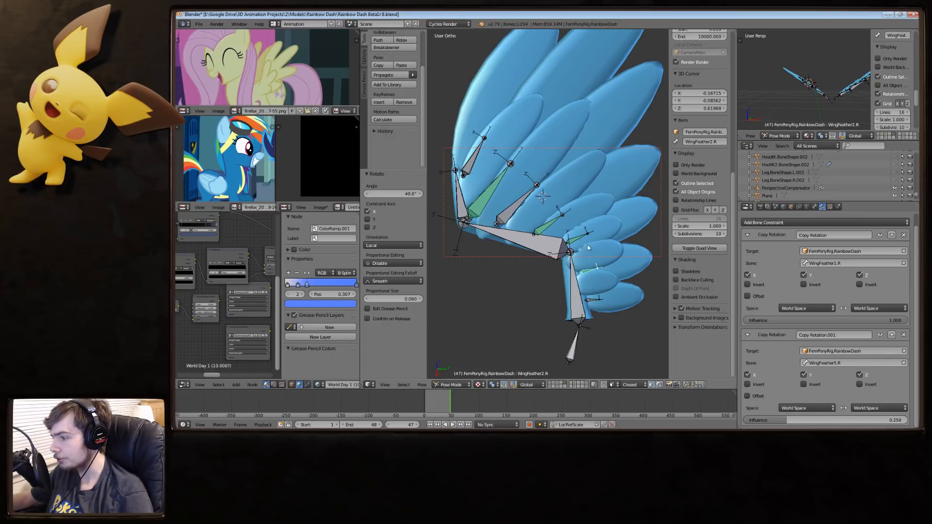
pyautogui.rightClick(558, 226)
pyautogui.rightClick(575, 238)
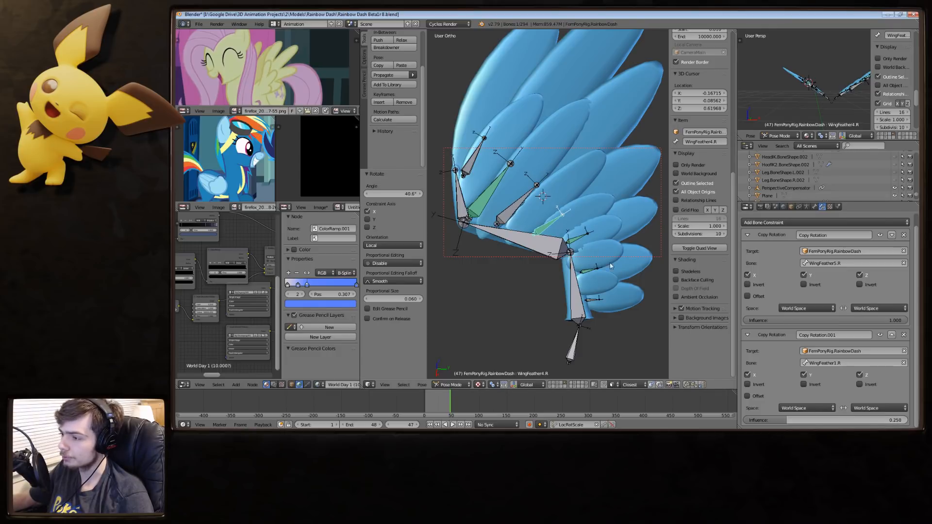
pyautogui.rightClick(526, 213)
pyautogui.rightClick(558, 226)
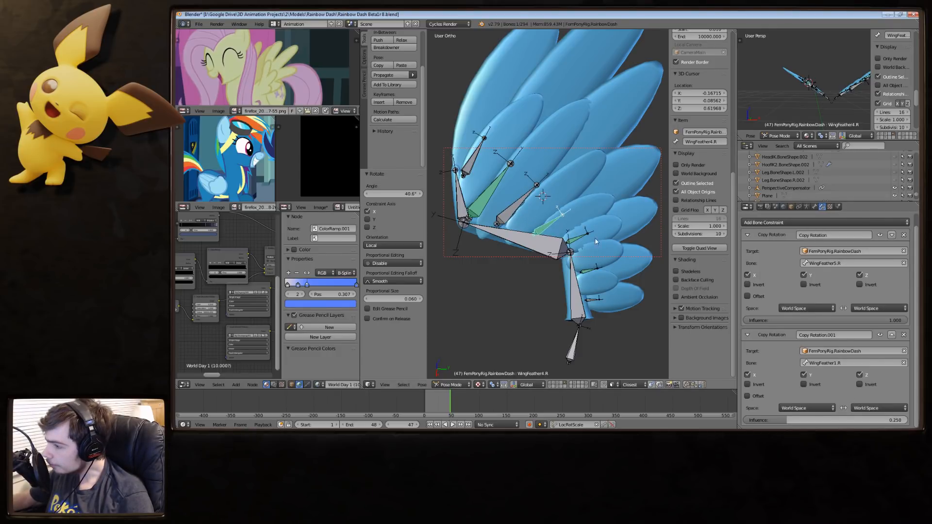
pyautogui.rightClick(595, 269)
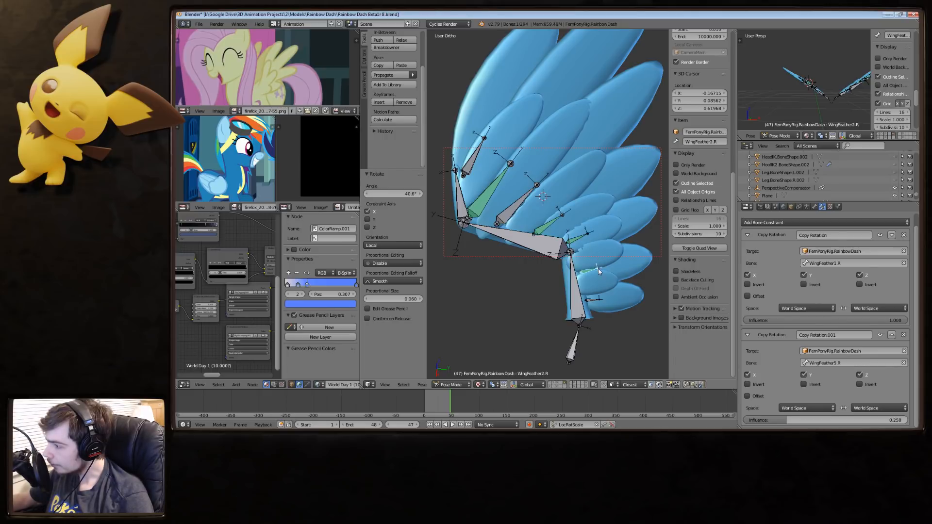
# On WingFeather2.R, reorder the Copy Rotation constraints so WingFeather5.R comes first with influence 1, and set the WingFeather1.R one to 0.75.
pyautogui.click(892, 235)
pyautogui.click(849, 319)
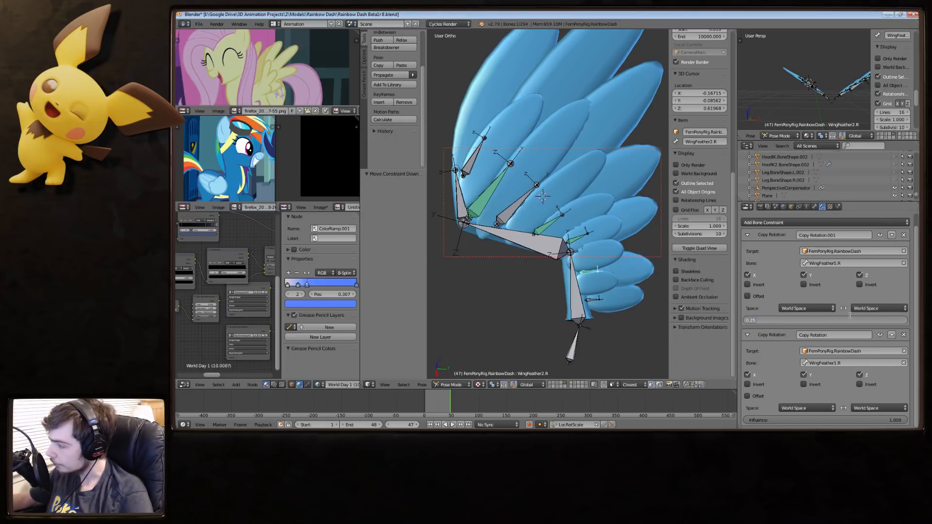
pyautogui.write('1')
pyautogui.press('Return')
pyautogui.click(828, 418)
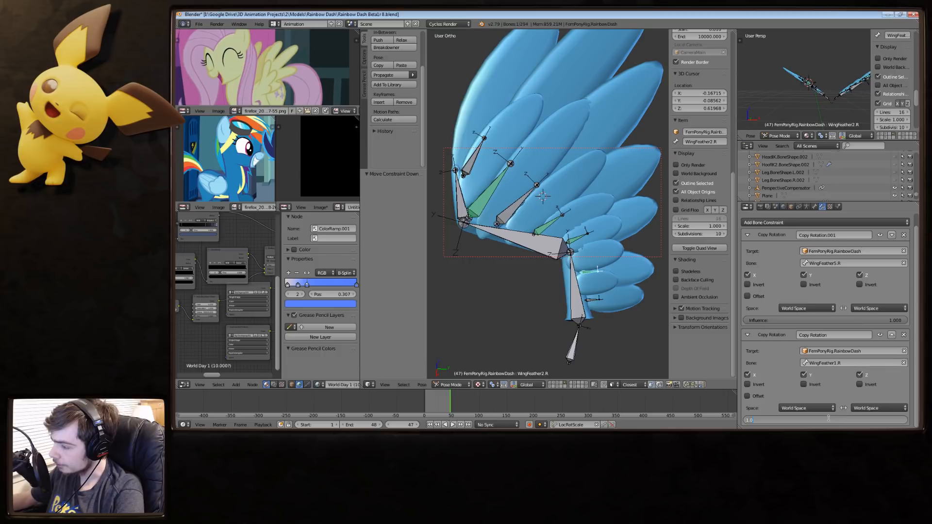
pyautogui.write('.75')
pyautogui.press('Return')
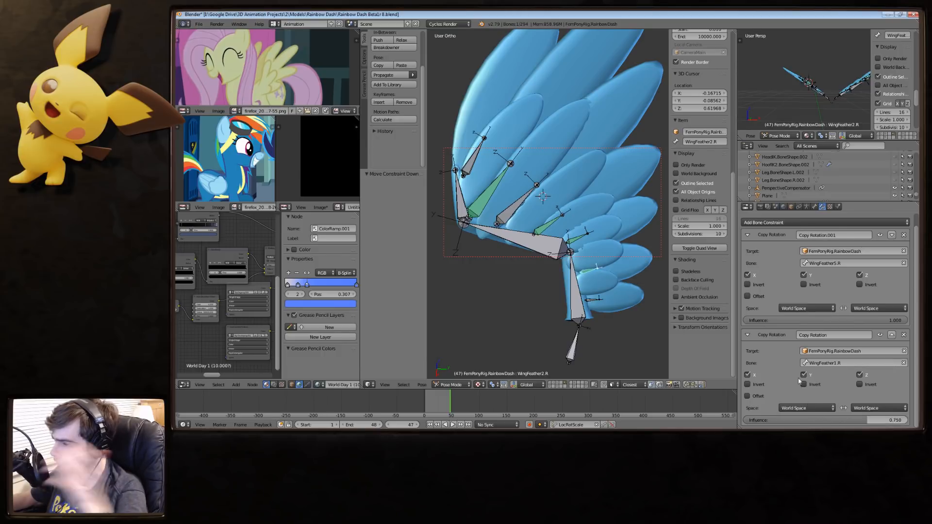
# Compare the Copy Rotation constraint targets and influences of WingFeather4.R with those of WingFeather2.R.
pyautogui.rightClick(548, 226)
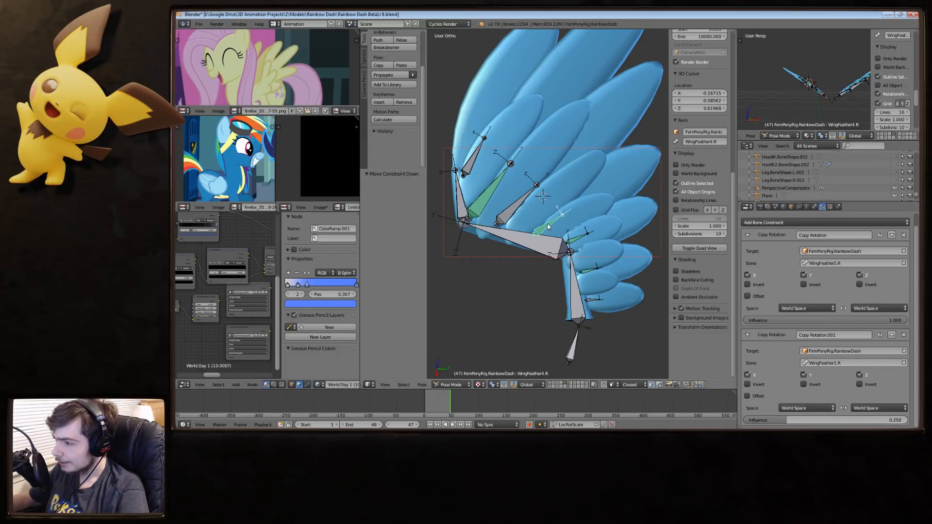
pyautogui.rightClick(584, 237)
pyautogui.rightClick(596, 273)
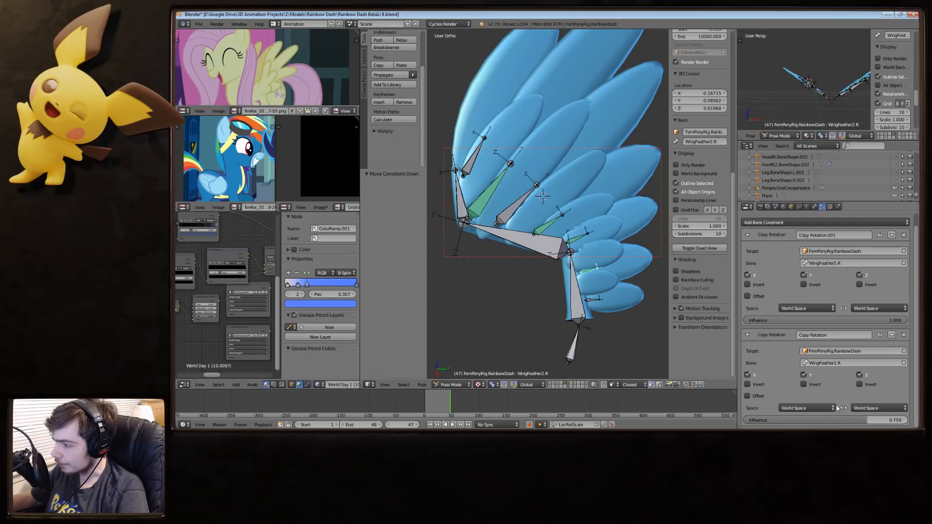
pyautogui.press('r')
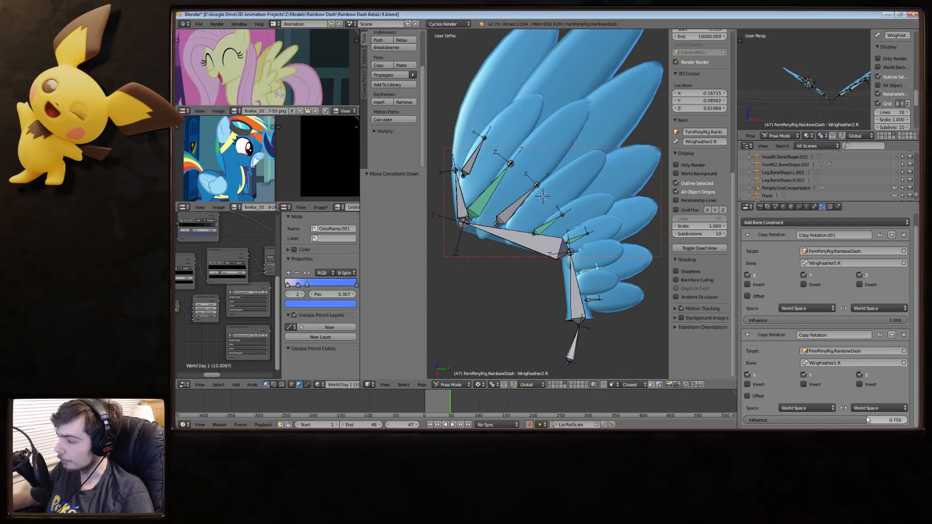
# Try rotating the WingFeather1.R bone, first freely and again about its local X axis.
pyautogui.rightClick(606, 296)
pyautogui.press('r')
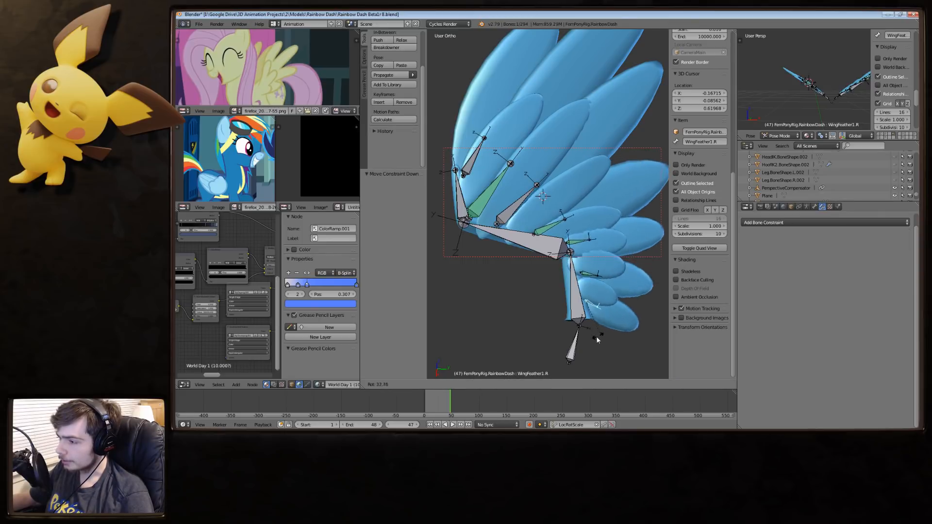
pyautogui.click(620, 269)
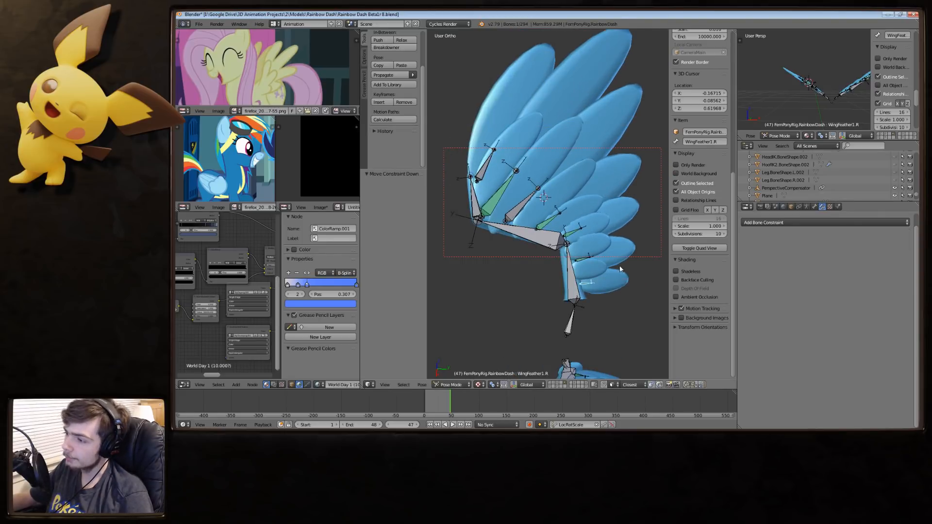
pyautogui.press('r')
pyautogui.press('x')
pyautogui.press('x')
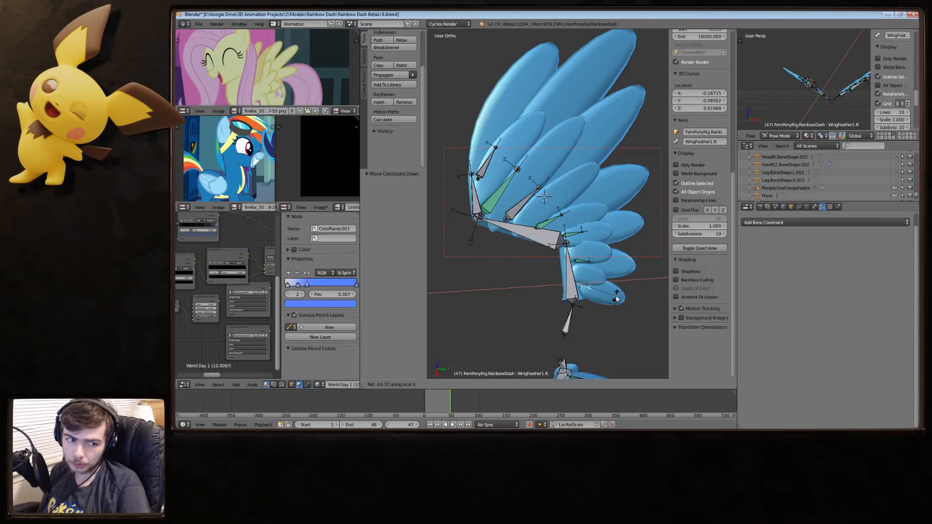
pyautogui.rightClick(613, 292)
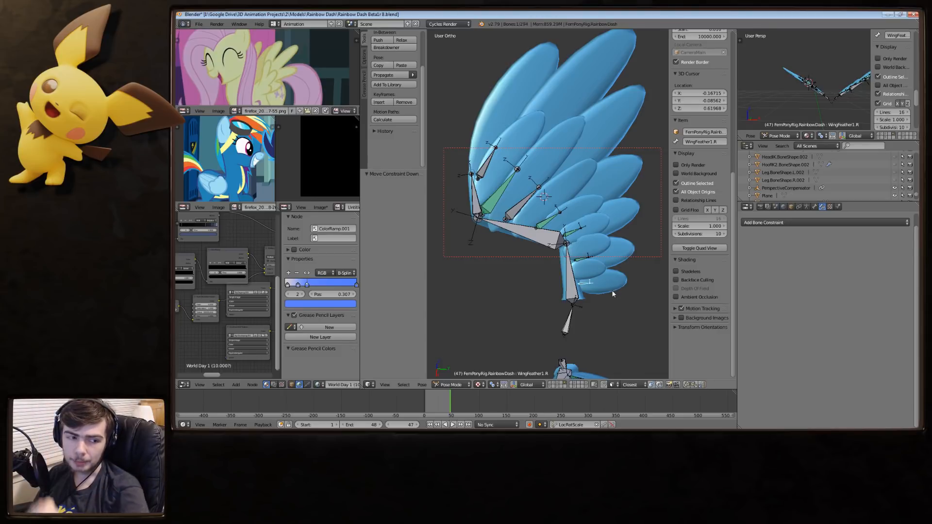
# Rotate the Wing2.R bone by -50.7°.
pyautogui.moveTo(598, 197); pyautogui.dragTo(583, 217, button='middle')
pyautogui.rightClick(584, 220)
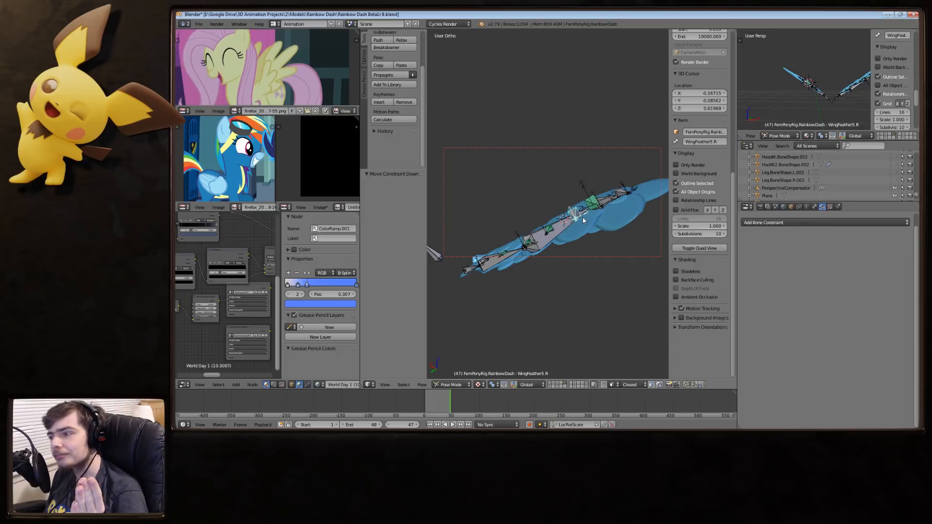
pyautogui.scroll(5, 582, 217)
pyautogui.moveTo(605, 228); pyautogui.dragTo(564, 212, button='middle')
pyautogui.scroll(-3, 573, 275)
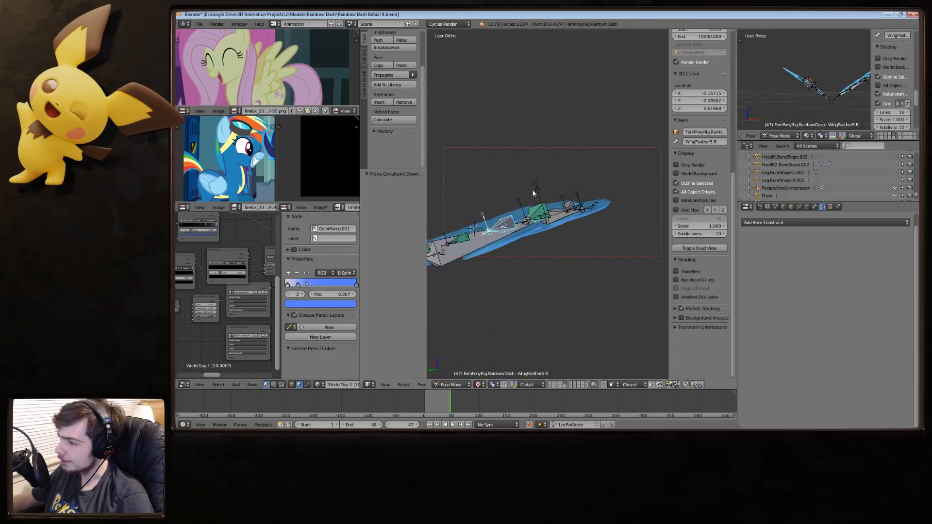
pyautogui.moveTo(568, 232); pyautogui.dragTo(577, 249, button='middle')
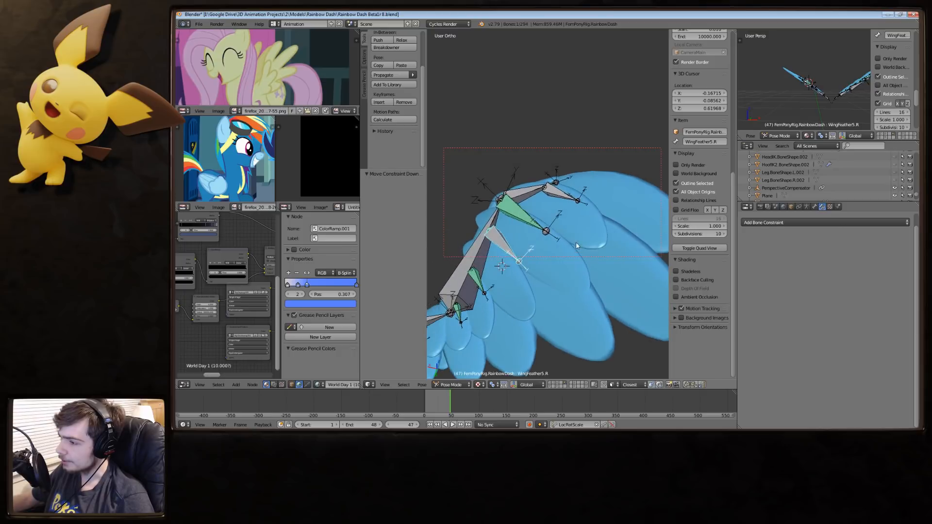
pyautogui.rightClick(503, 210)
pyautogui.press('r')
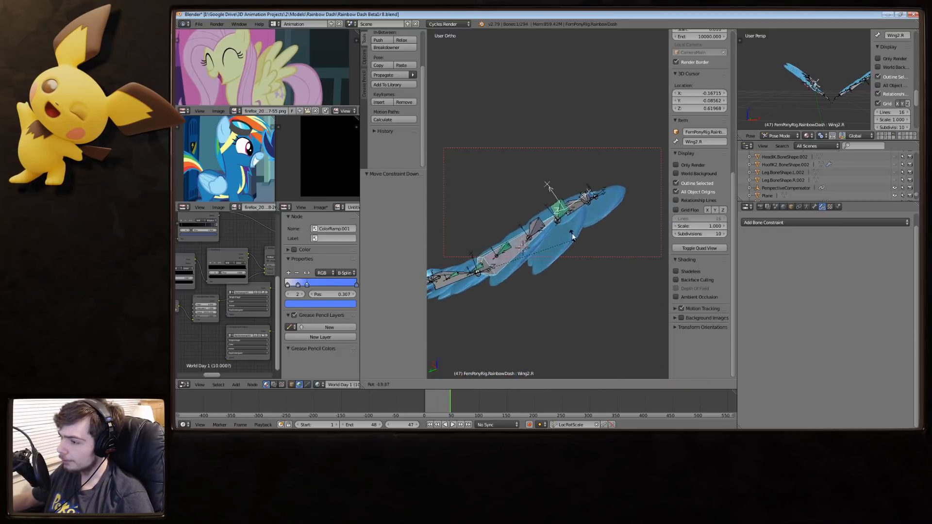
pyautogui.click(587, 243)
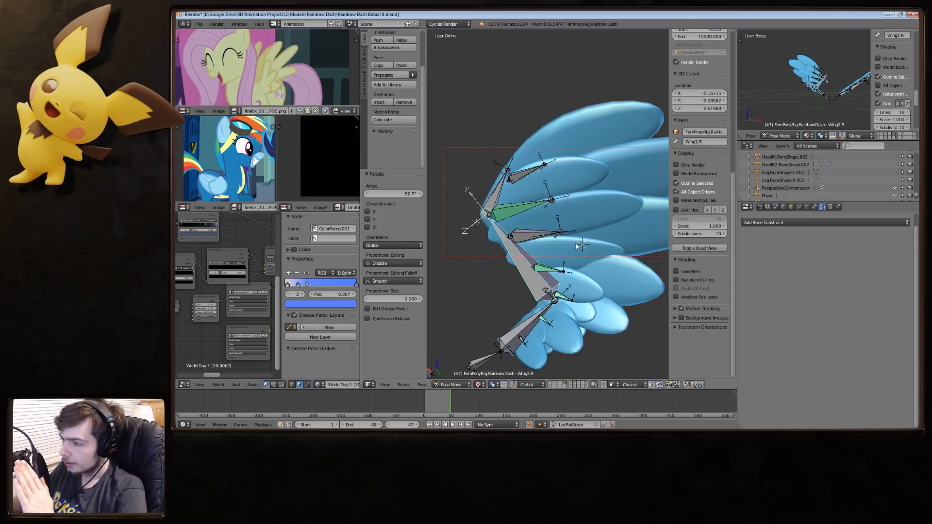
# Clear the pose rotations of the Wing2.R and Wing3.R bones.
pyautogui.hotkey('ctrl', 'Tab')
pyautogui.rightClick(576, 250)
pyautogui.moveTo(576, 250); pyautogui.dragTo(624, 246, button='middle')
pyautogui.rightClick(556, 237)
pyautogui.rightClick(505, 209)
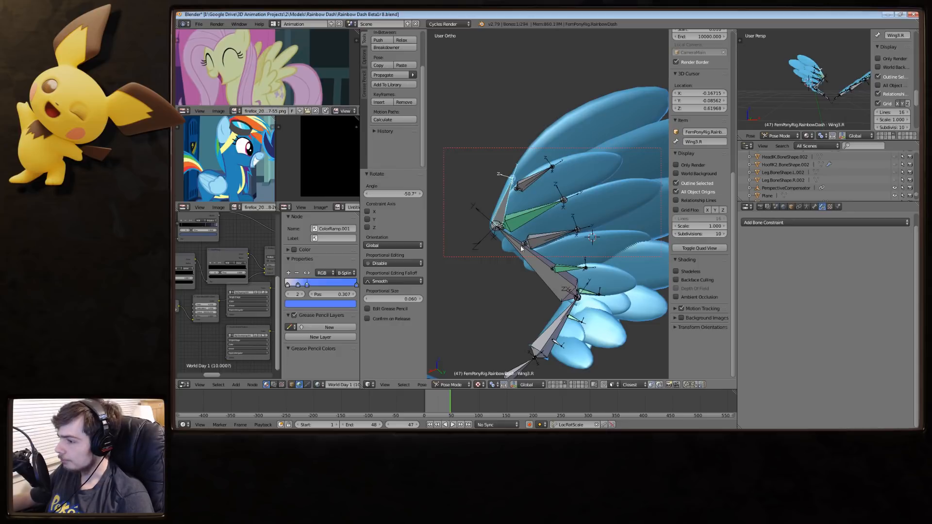
pyautogui.rightClick(538, 262)
pyautogui.hotkey('alt', 'r')
pyautogui.keyDown('shift'); pyautogui.moveTo(606, 284); pyautogui.dragTo(531, 196, button='middle'); pyautogui.keyUp('shift')
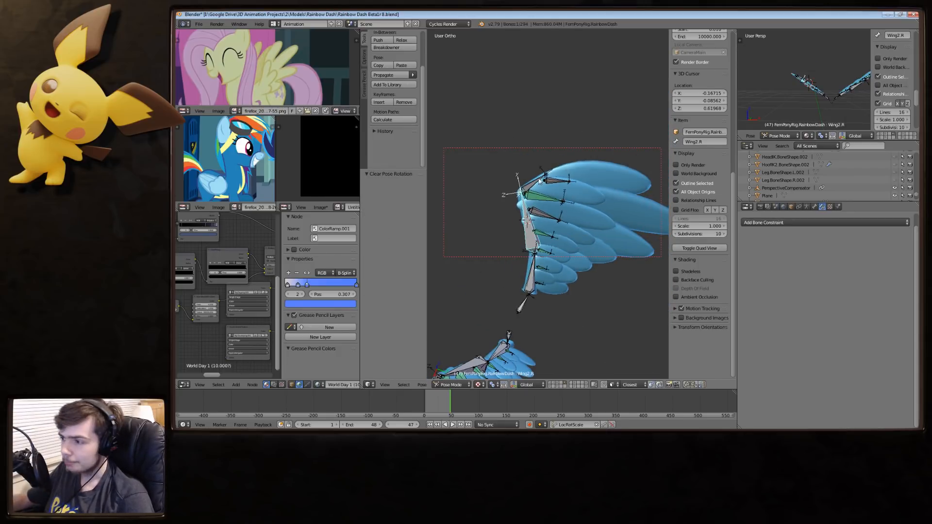
pyautogui.rightClick(538, 180)
pyautogui.hotkey('alt', 'r')
# Clear the rotation of the WingFeather5.R bone and try turning it about its local X axis.
pyautogui.rightClick(526, 220)
pyautogui.rightClick(548, 216)
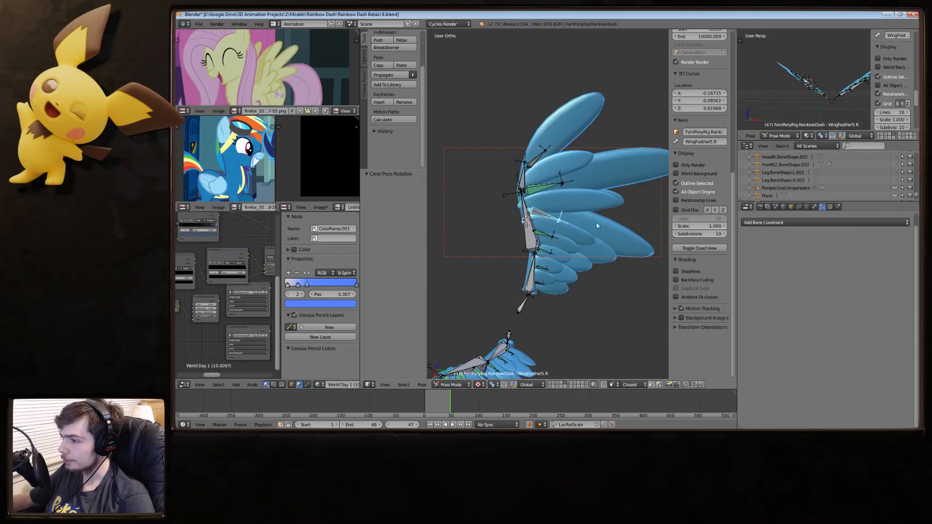
pyautogui.hotkey('alt', 'r')
pyautogui.press('r')
pyautogui.press('x')
pyautogui.press('x')
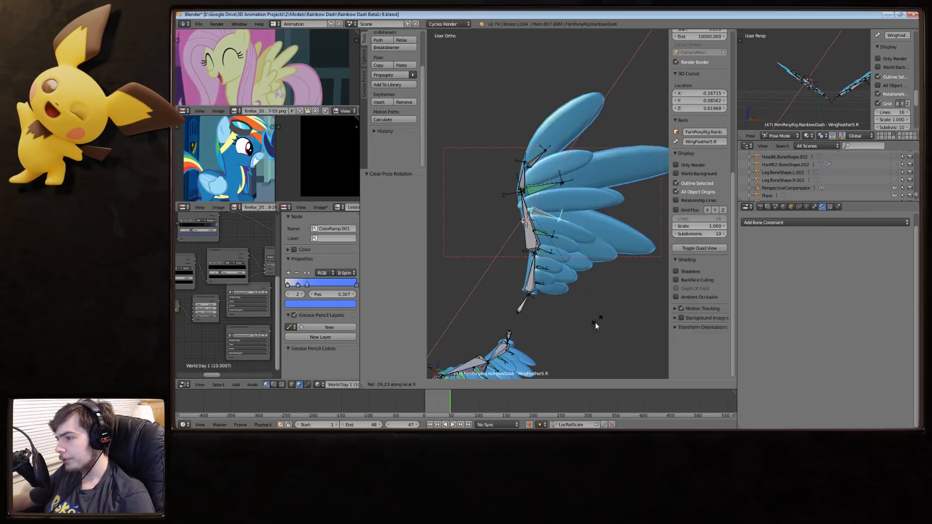
pyautogui.click(626, 247)
# Rotate the Wing2.R bone about its local X axis by 82°.
pyautogui.rightClick(523, 214)
pyautogui.rightClick(523, 213)
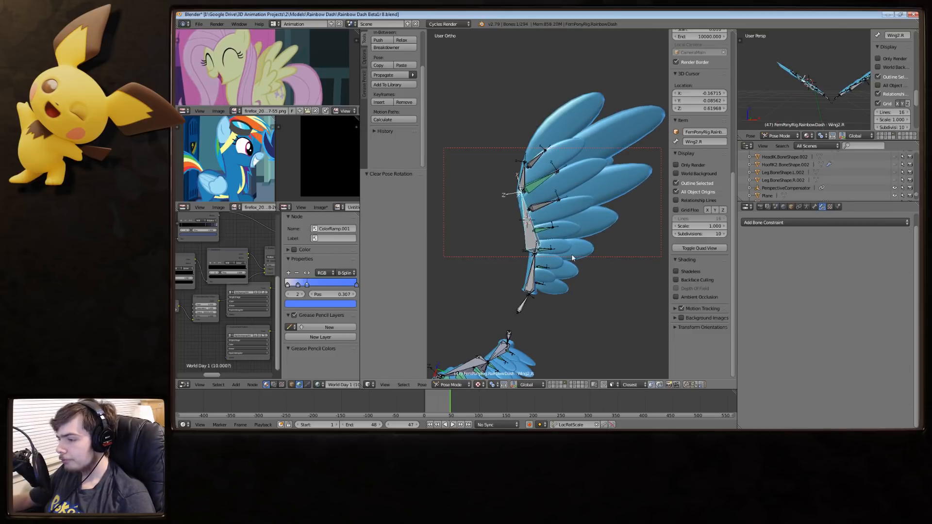
pyautogui.press('r')
pyautogui.press('x')
pyautogui.press('x')
pyautogui.click(481, 215)
# Rotate the outermost wing bone about its local X axis by -64.5°.
pyautogui.rightClick(481, 216)
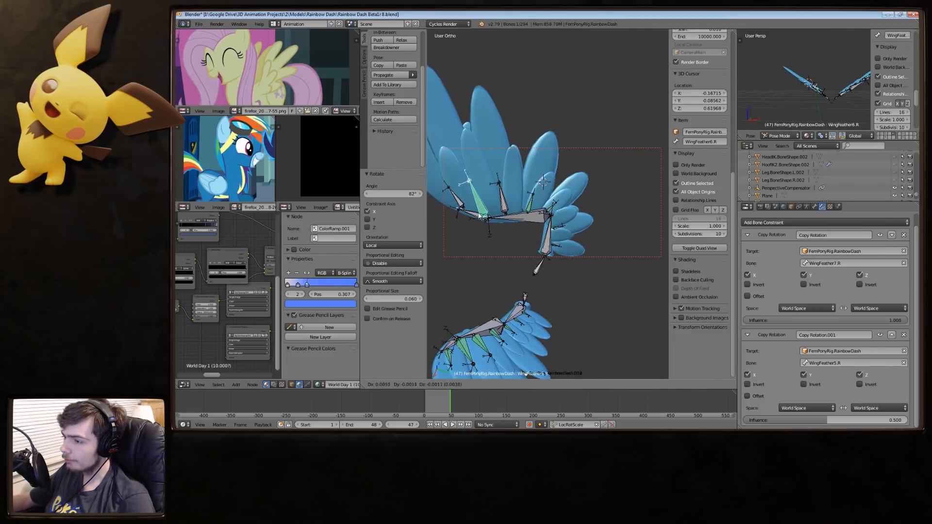
pyautogui.press('r')
pyautogui.press('x')
pyautogui.press('x')
pyautogui.click(525, 281)
# Rotate the WingFeather5.R bone about its local X axis by -58.3°.
pyautogui.rightClick(495, 184)
pyautogui.keyDown('shift'); pyautogui.moveTo(527, 232); pyautogui.dragTo(569, 237, button='middle'); pyautogui.keyUp('shift')
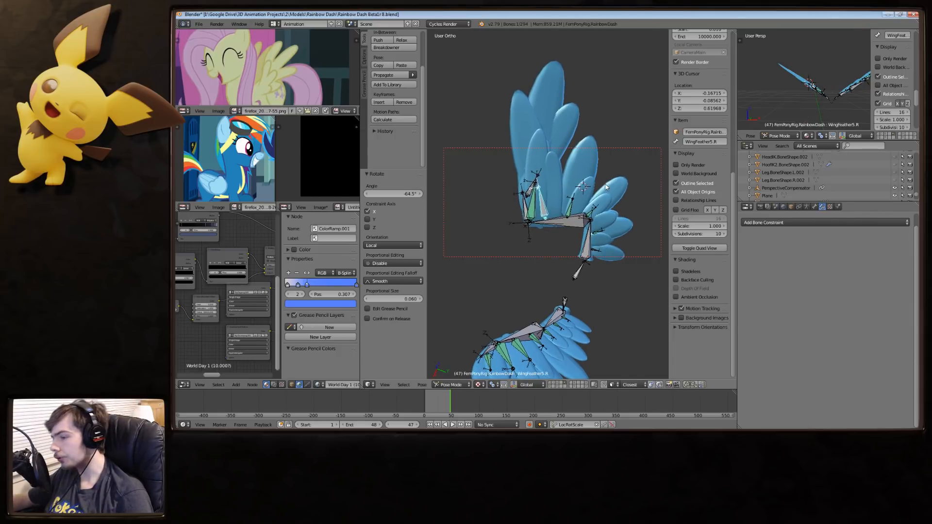
pyautogui.press('r')
pyautogui.press('x')
pyautogui.press('x')
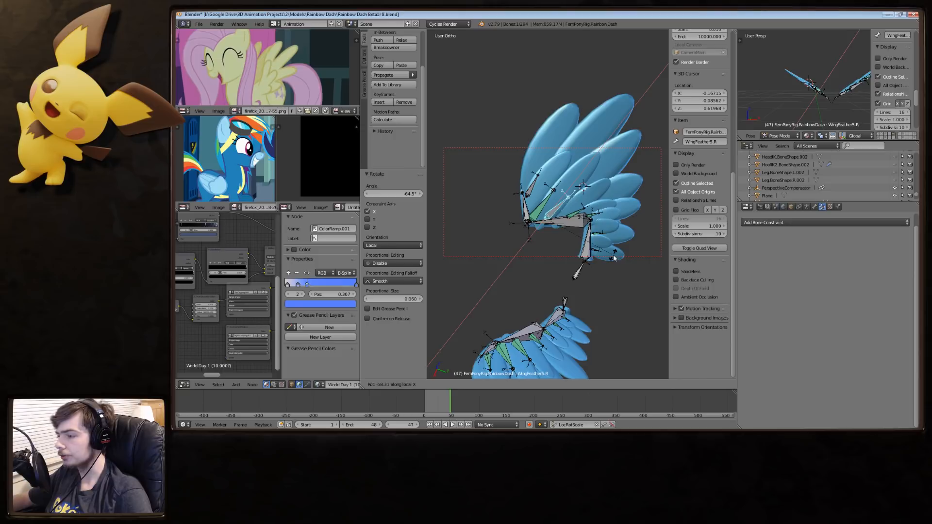
pyautogui.click(589, 261)
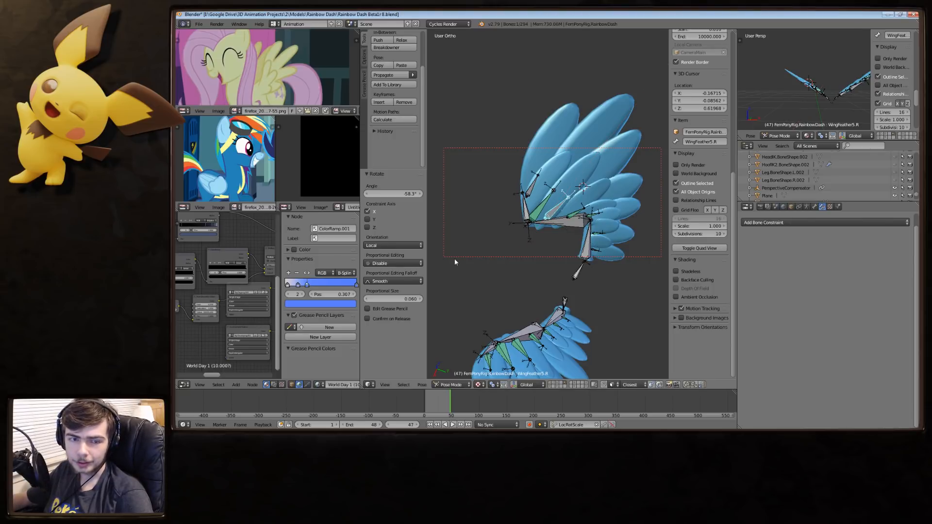
# Show only the renderable geometry and examine how the feather bases overlap along the bent right wing.
pyautogui.moveTo(454, 262); pyautogui.dragTo(632, 258, button='middle')
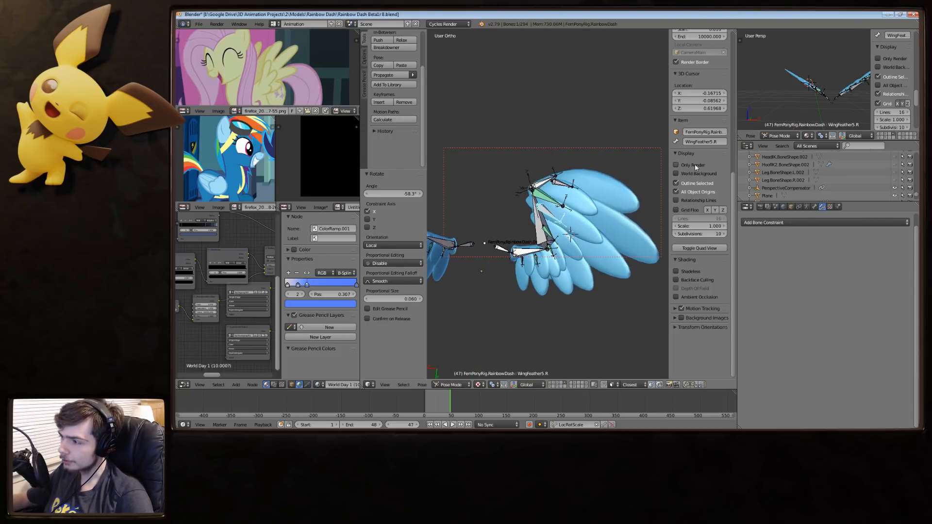
pyautogui.click(676, 165)
pyautogui.moveTo(666, 186); pyautogui.dragTo(621, 233, button='middle')
pyautogui.scroll(8, 625, 281)
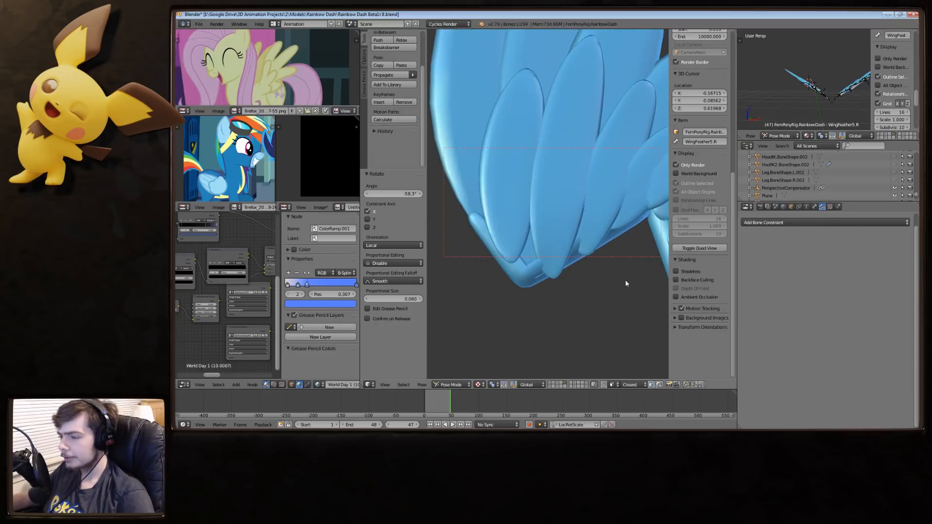
pyautogui.moveTo(596, 273); pyautogui.dragTo(567, 278, button='middle')
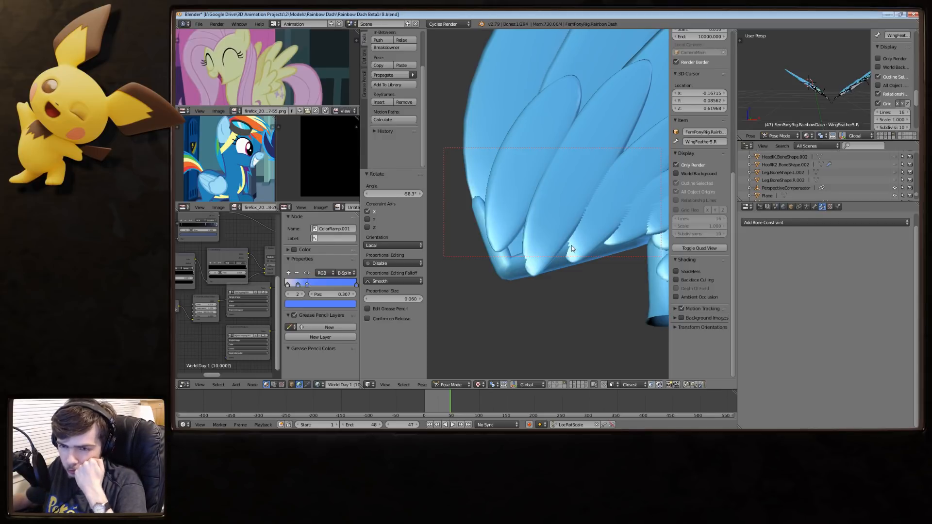
pyautogui.moveTo(572, 248); pyautogui.dragTo(539, 258, button='middle')
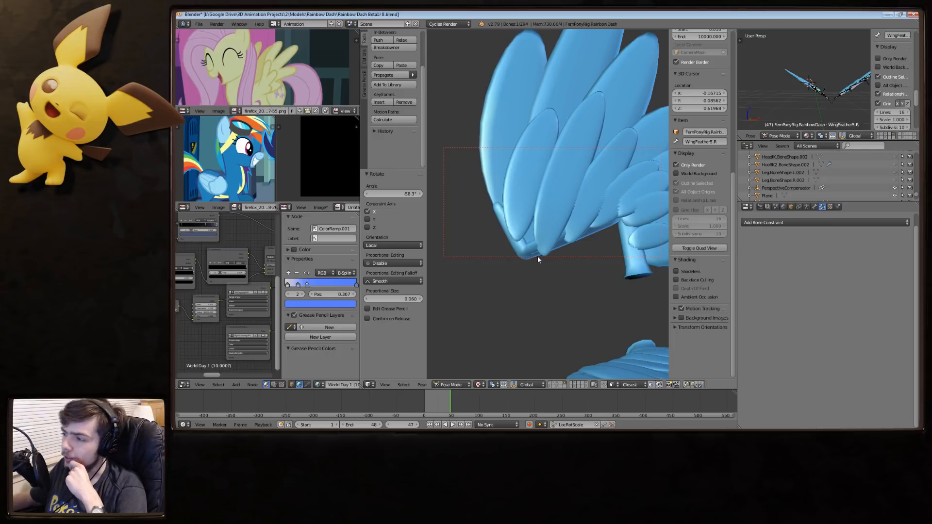
pyautogui.moveTo(538, 258); pyautogui.dragTo(574, 256, button='middle')
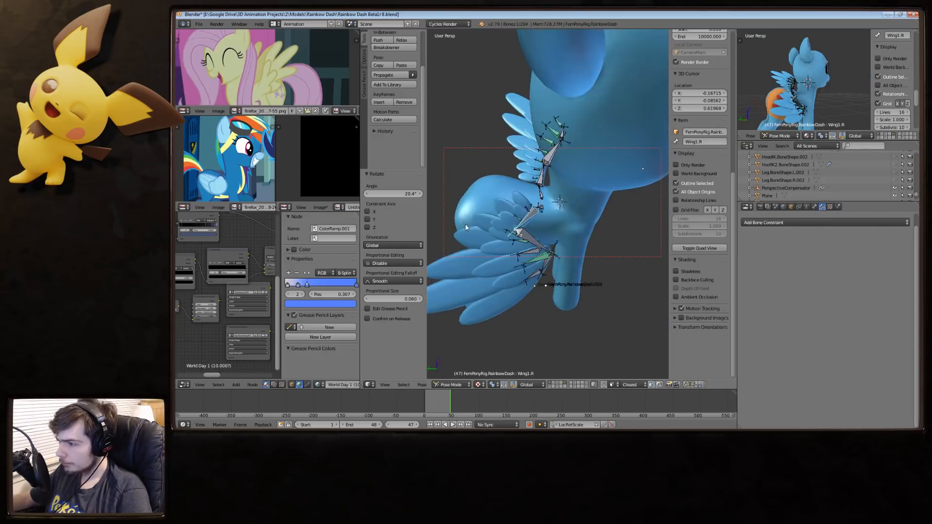
# Swing the Wing1.R bone with a trackball rotation of about -2.9° and -10.9°, followed by a further free rotation.
pyautogui.moveTo(577, 233); pyautogui.dragTo(593, 214, button='middle')
pyautogui.rightClick(540, 246)
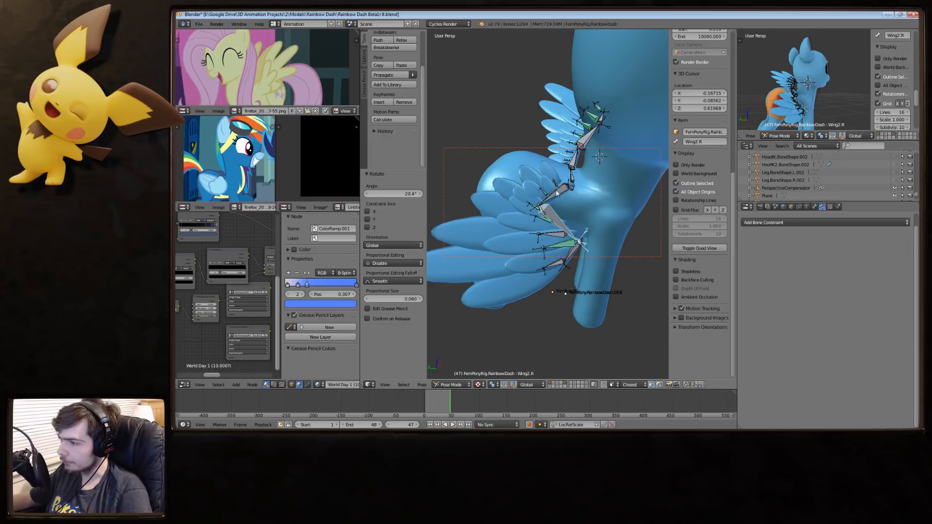
pyautogui.rightClick(556, 191)
pyautogui.press('r')
pyautogui.press('r')
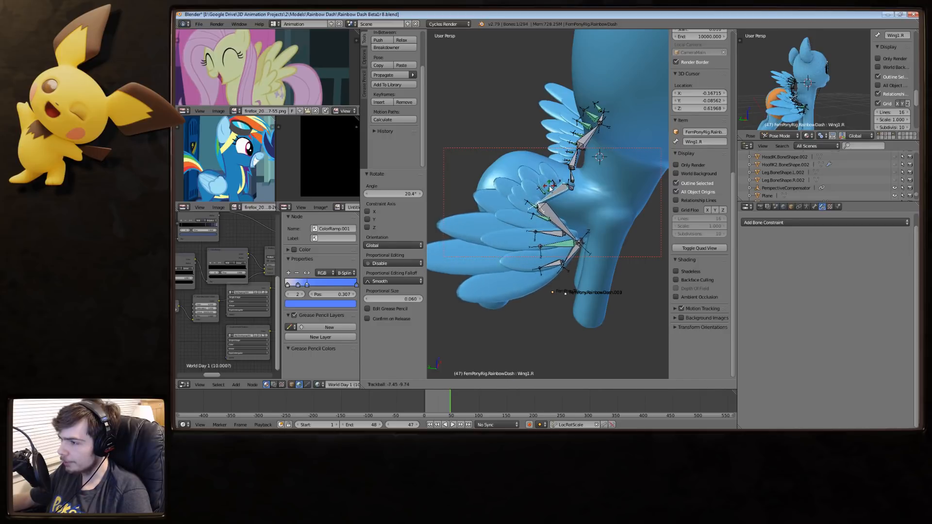
pyautogui.click(554, 216)
pyautogui.press('r')
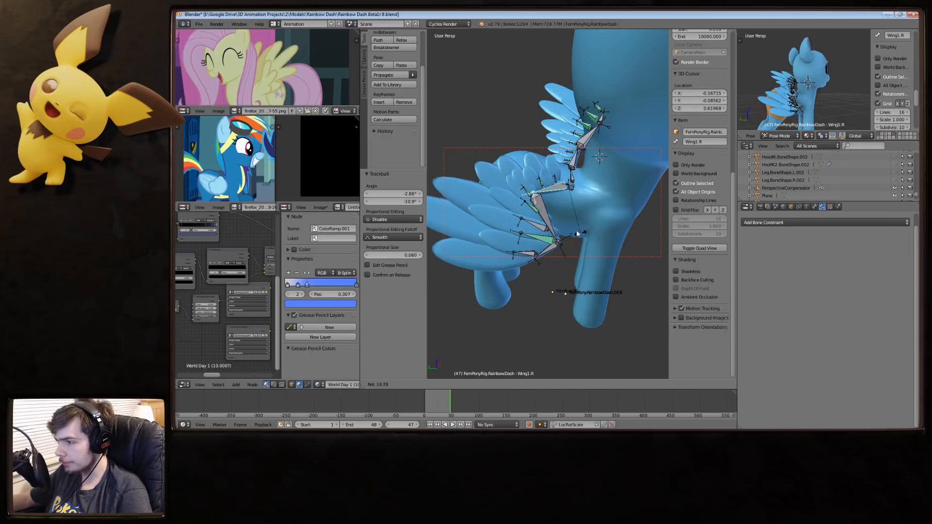
pyautogui.click(579, 233)
# Rotate the Wing2.R bone about its local X axis by 61°.
pyautogui.rightClick(557, 223)
pyautogui.press('r')
pyautogui.press('x')
pyautogui.press('x')
pyautogui.click(582, 219)
# Try turning the Wing3.R bone about the X axis and clear its pose rotation.
pyautogui.rightClick(580, 221)
pyautogui.press('r')
pyautogui.press('x')
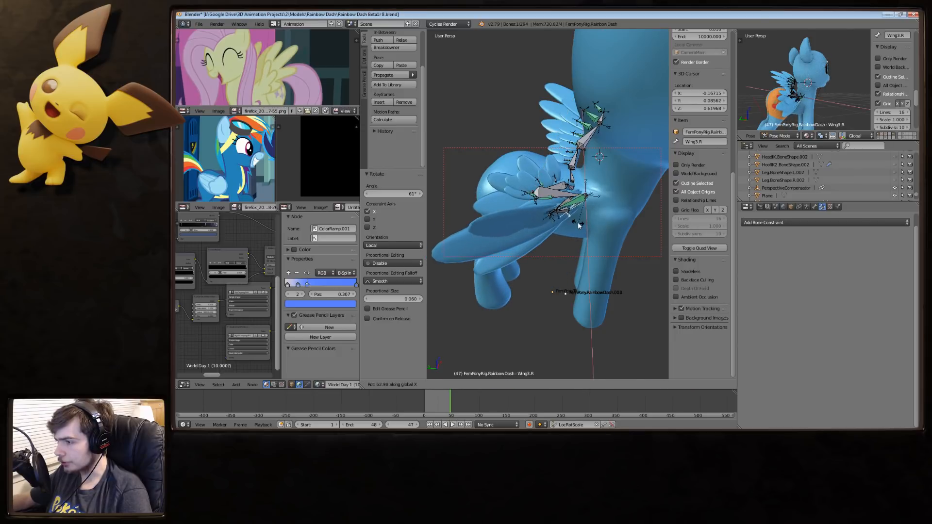
pyautogui.rightClick(584, 223)
pyautogui.hotkey('alt', 'r')
# Clear the rotation of the Wing2.R bone and rotate it about its local X axis by 127°.
pyautogui.rightClick(578, 200)
pyautogui.hotkey('alt', 'r')
pyautogui.press('r')
pyautogui.press('x')
pyautogui.press('x')
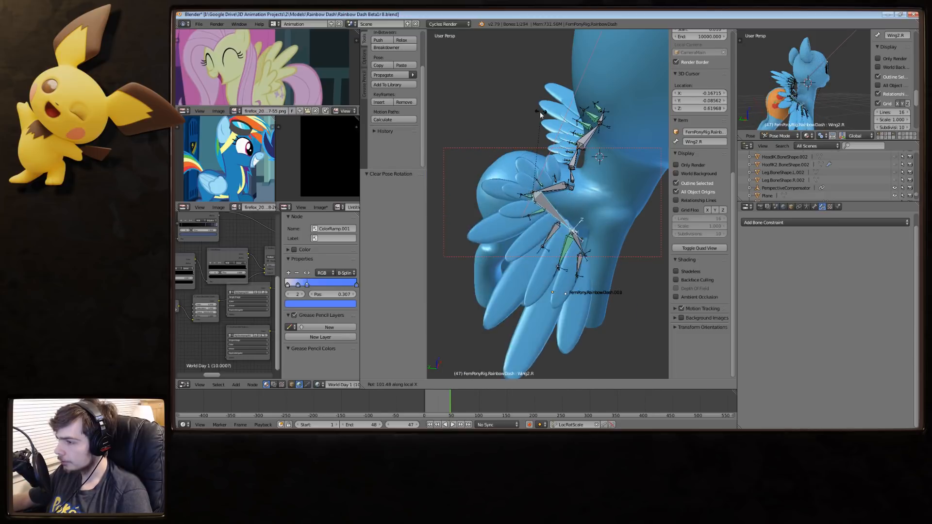
pyautogui.click(502, 107)
# Hide the bone overlays with Only Render and swing the Wing1.R bone with a trackball rotation.
pyautogui.moveTo(503, 170); pyautogui.dragTo(515, 213, button='middle')
pyautogui.rightClick(535, 219)
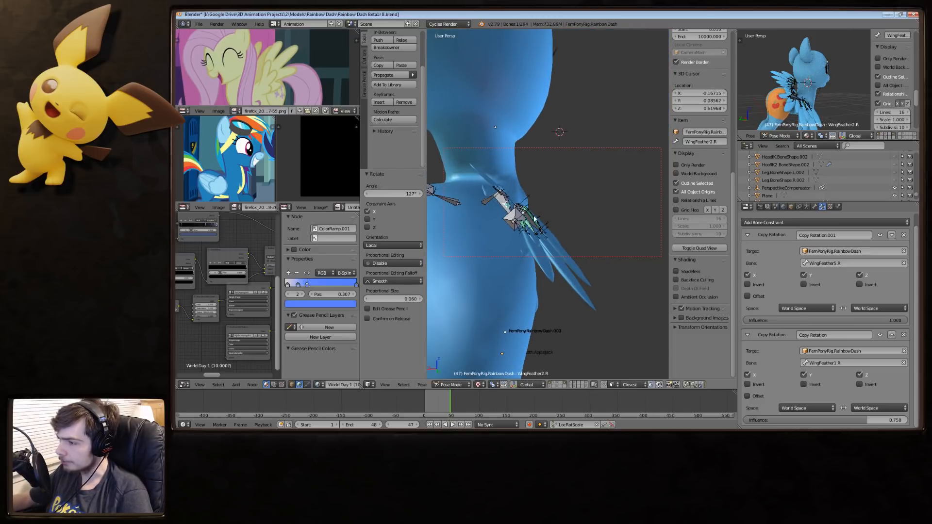
pyautogui.rightClick(509, 202)
pyautogui.click(698, 166)
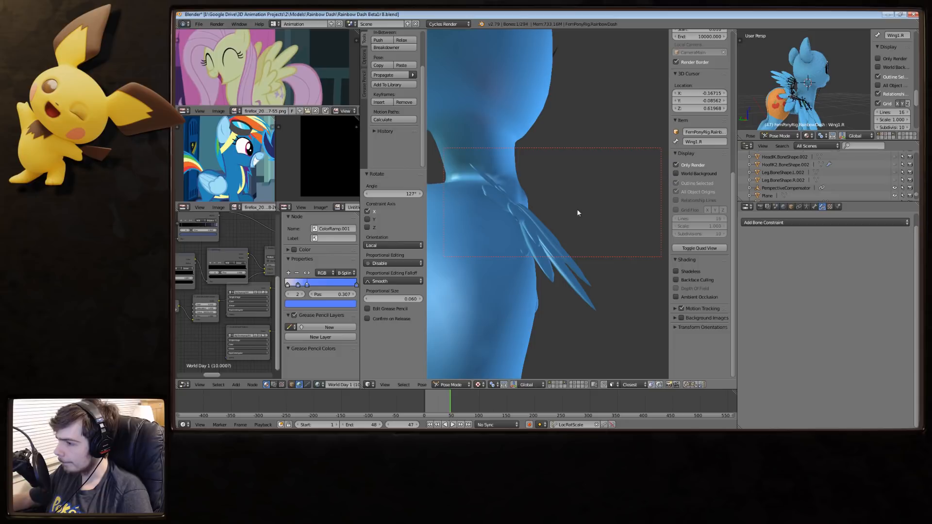
pyautogui.press('r')
pyautogui.press('r')
pyautogui.click(581, 205)
# Swing the Wing2.R bone with a trackball rotation of about -5.73° and -10.9°, viewing only rendered geometry.
pyautogui.moveTo(581, 206); pyautogui.dragTo(502, 214, button='middle')
pyautogui.click(688, 166)
pyautogui.rightClick(566, 203)
pyautogui.moveTo(617, 202); pyautogui.dragTo(541, 195, button='middle')
pyautogui.click(690, 165)
pyautogui.moveTo(643, 182)
pyautogui.mouseDown(button='middle')
pyautogui.moveTo(604, 191)
pyautogui.moveTo(650, 192)
pyautogui.moveTo(639, 196)
pyautogui.mouseUp(button='middle')
pyautogui.press('r')
pyautogui.press('r')
pyautogui.click(613, 179)
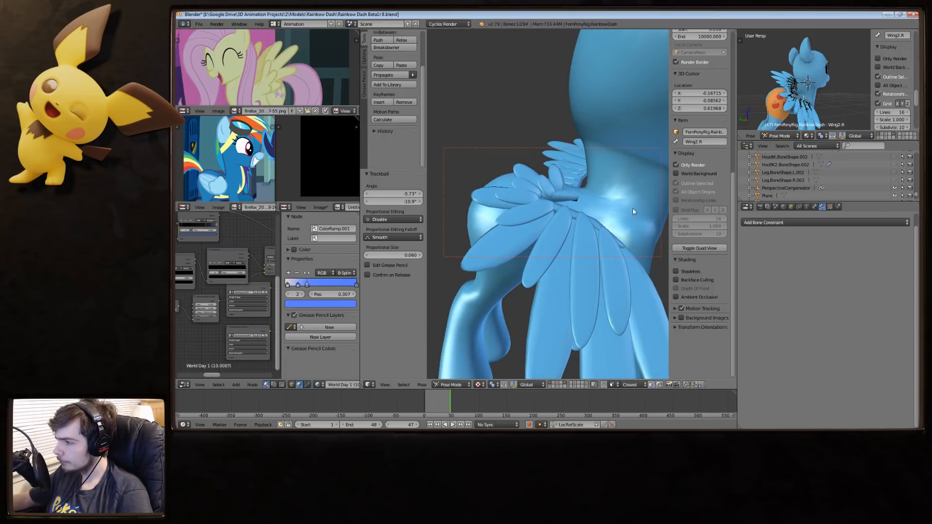
# Rotate the Wing2.R bone about its local X axis by -5.25°.
pyautogui.press('r')
pyautogui.press('x')
pyautogui.press('x')
pyautogui.click(694, 179)
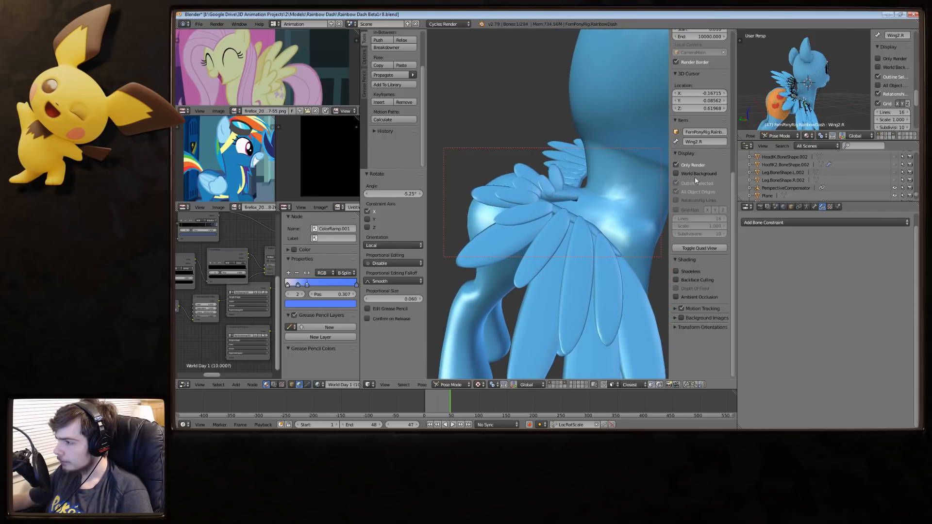
# Show the bone overlays again and rotate the Wing1.R bone about its local X axis.
pyautogui.click(693, 166)
pyautogui.rightClick(563, 199)
pyautogui.press('r')
pyautogui.press('x')
pyautogui.press('x')
pyautogui.click(607, 215)
# Rotate the Wing2.R bone about its local X axis by -2.5°.
pyautogui.rightClick(585, 221)
pyautogui.press('r')
pyautogui.press('x')
pyautogui.press('x')
pyautogui.click(593, 228)
# Fold the Wing3.R bone back toward the body by rotating it about its local X axis.
pyautogui.rightClick(615, 234)
pyautogui.press('r')
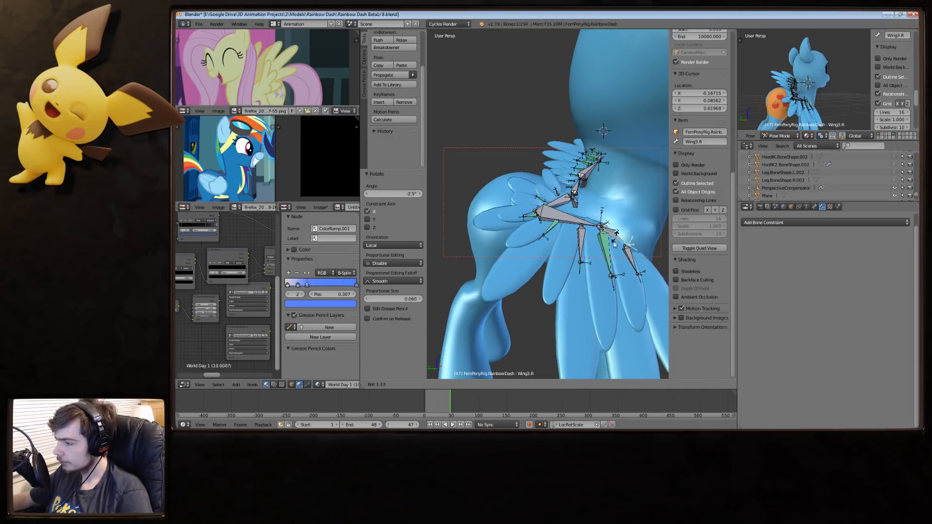
pyautogui.press('x')
pyautogui.press('x')
pyautogui.click(573, 246)
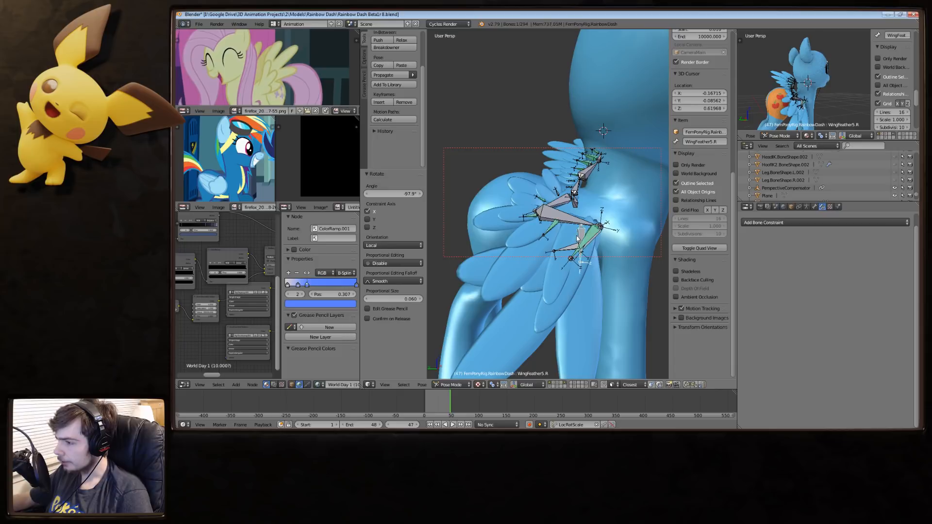
# Rotate the WingFeather5.R bone about its local X axis by about -88° and check the wing with only rendered geometry.
pyautogui.rightClick(578, 239)
pyautogui.press('r')
pyautogui.press('x')
pyautogui.press('x')
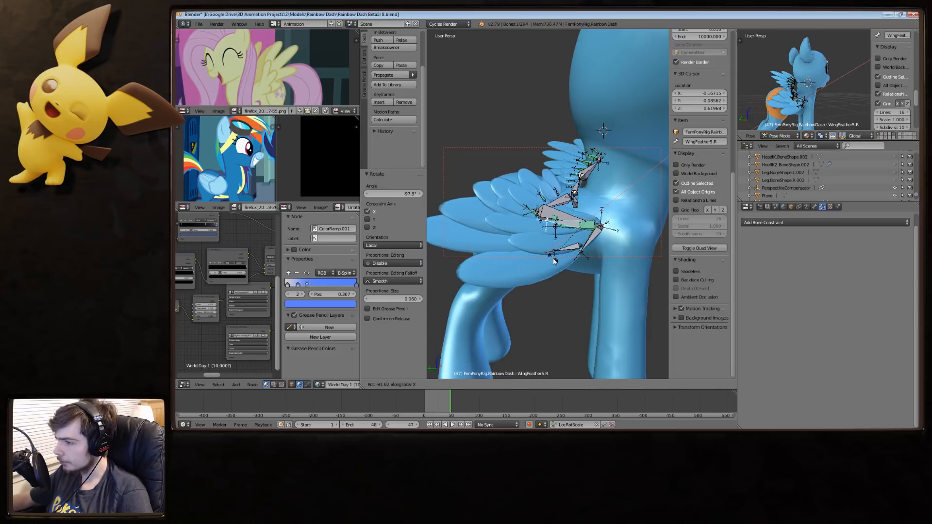
pyautogui.click(555, 258)
pyautogui.click(687, 165)
pyautogui.moveTo(624, 189); pyautogui.dragTo(606, 206, button='middle')
pyautogui.click(702, 166)
# Rotate the WingFeather1.R bone about its local X axis by 52.9°.
pyautogui.rightClick(567, 184)
pyautogui.press('r')
pyautogui.press('x')
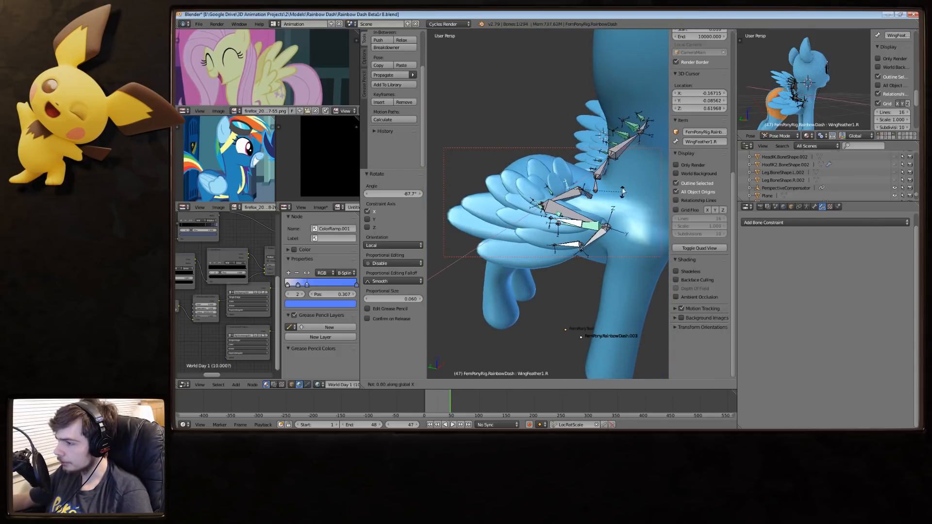
pyautogui.press('x')
pyautogui.click(587, 170)
# Swing the WingFeather1.R bone with a trackball rotation of about 1.72° and -22.9°.
pyautogui.press('r')
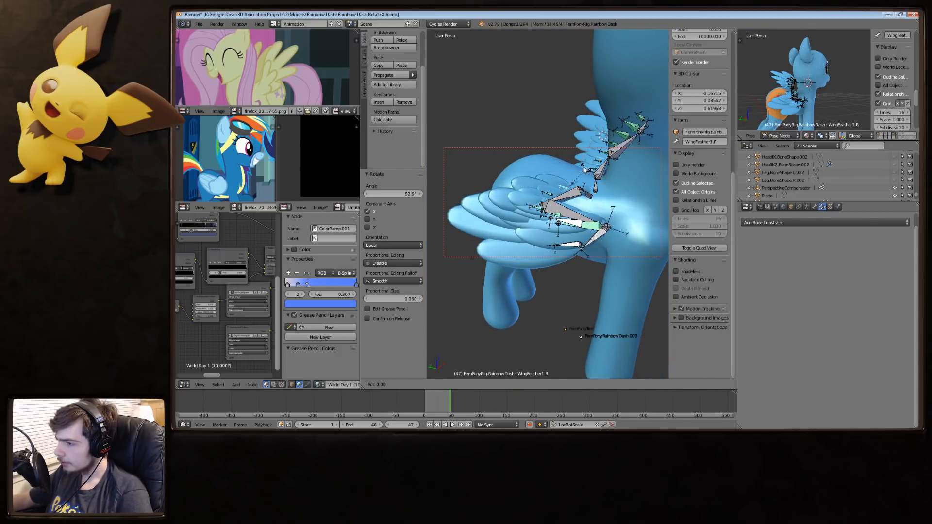
pyautogui.press('r')
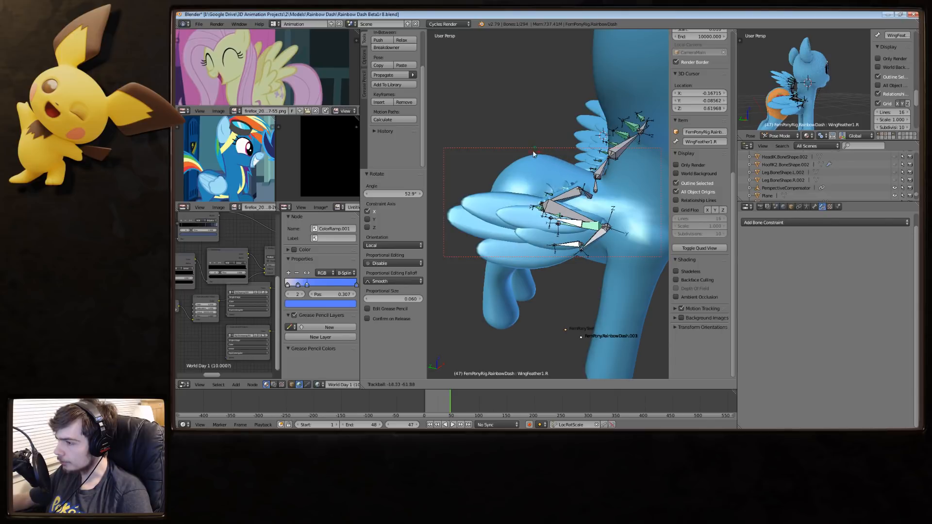
pyautogui.rightClick(543, 124)
pyautogui.scroll(2, 546, 194)
pyautogui.moveTo(546, 199); pyautogui.dragTo(597, 214, button='middle')
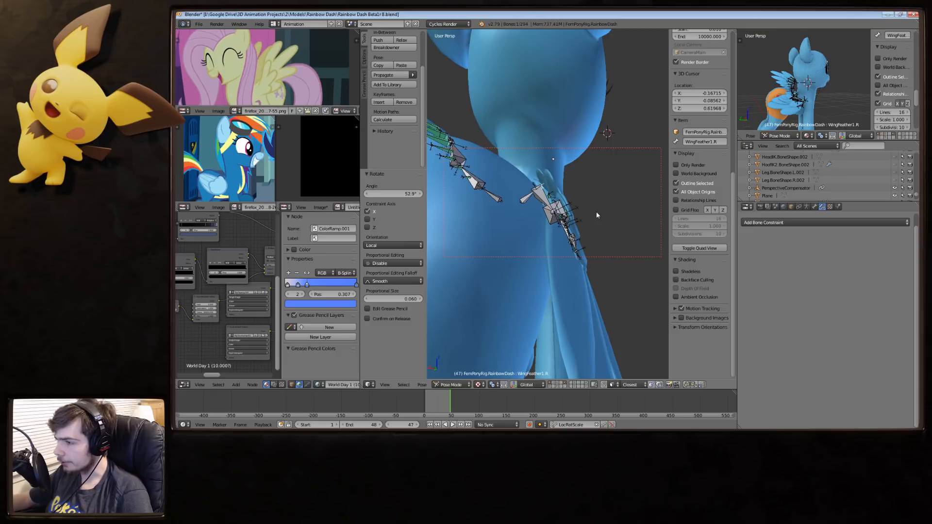
pyautogui.press('r')
pyautogui.press('r')
pyautogui.click(581, 214)
pyautogui.moveTo(631, 230); pyautogui.dragTo(564, 252, button='middle')
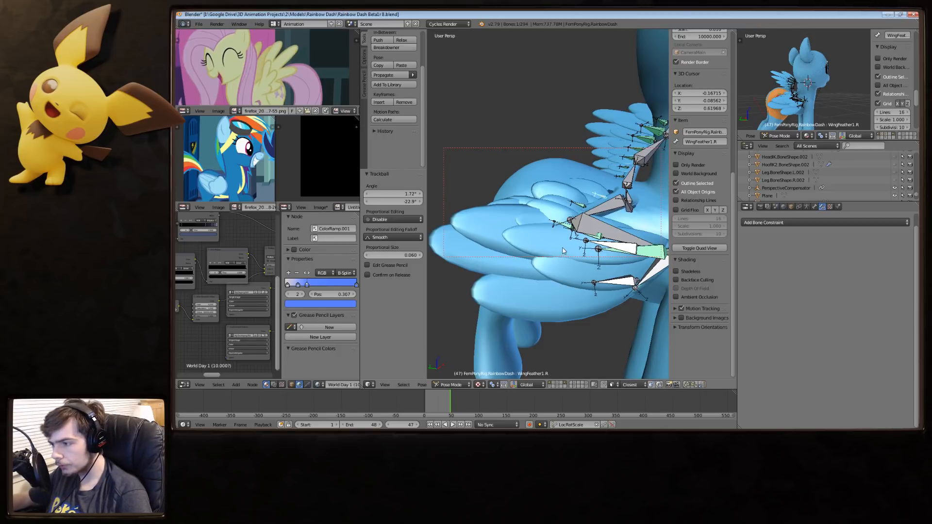
pyautogui.rightClick(562, 227)
pyautogui.press('r')
pyautogui.rightClick(584, 263)
pyautogui.press('r')
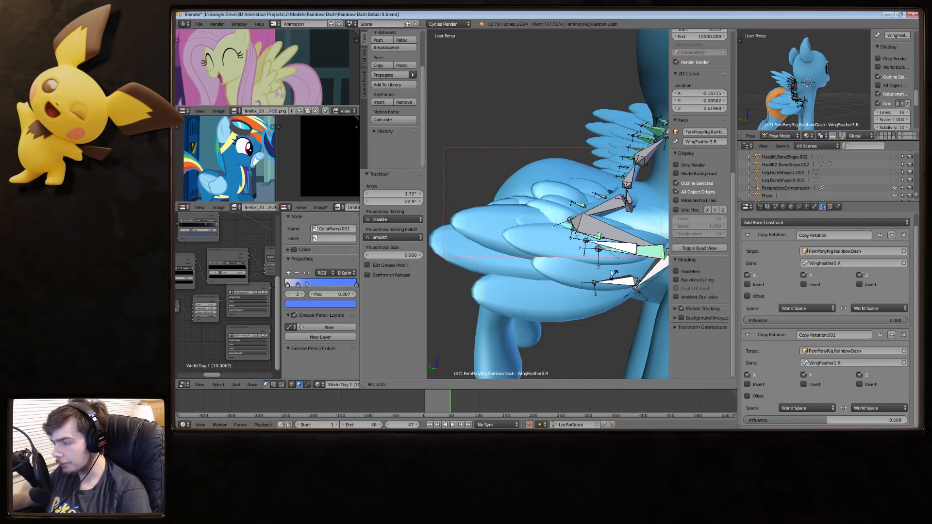
pyautogui.click(604, 256)
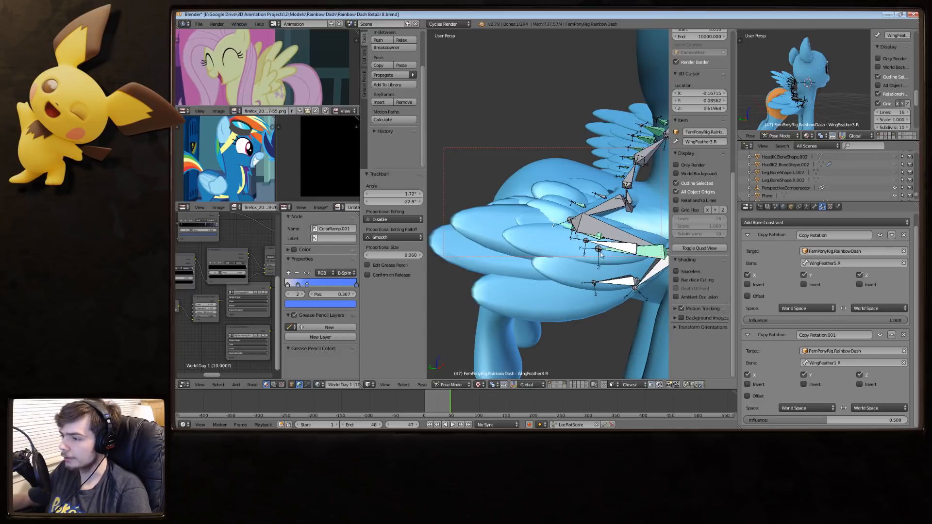
pyautogui.moveTo(571, 246); pyautogui.dragTo(592, 248, button='middle')
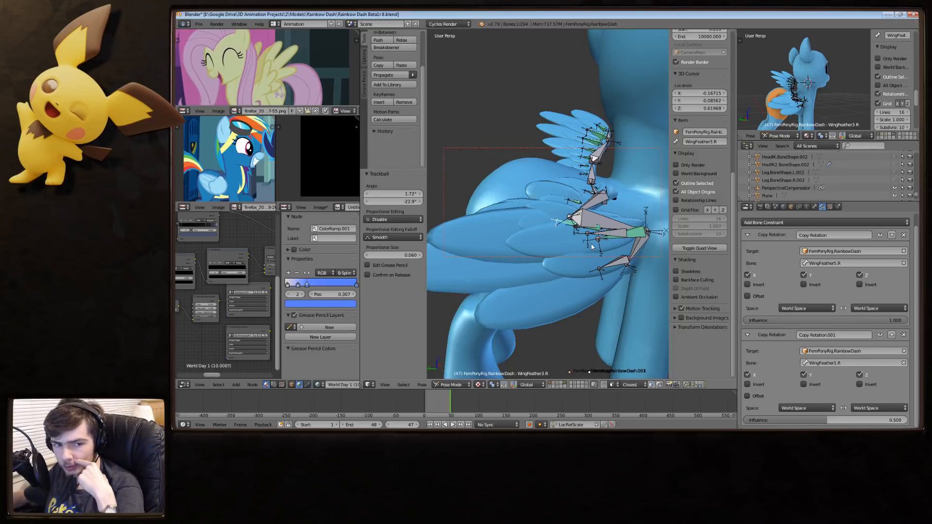
# Rotate the Wing2.R bone about its local X axis by 8.82°.
pyautogui.moveTo(596, 231); pyautogui.dragTo(617, 236, button='middle')
pyautogui.rightClick(624, 225)
pyautogui.press('r')
pyautogui.press('x')
pyautogui.press('x')
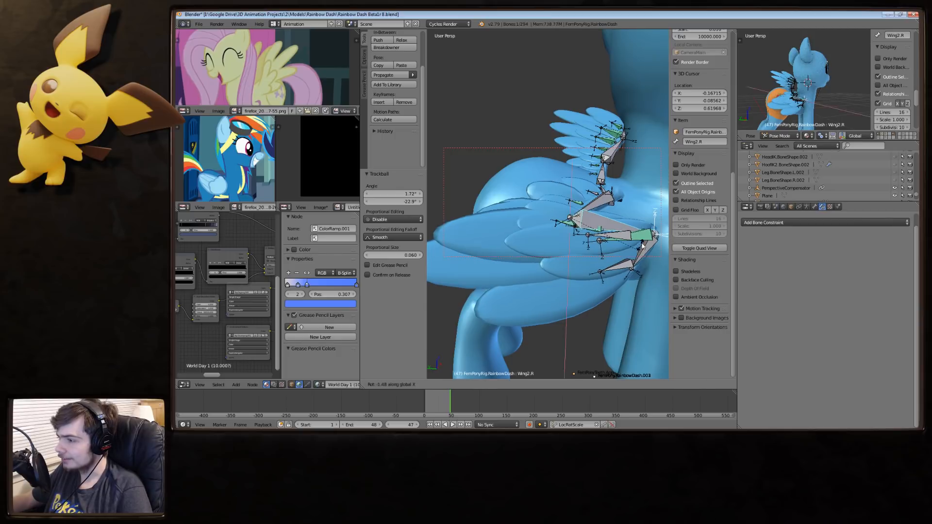
pyautogui.click(641, 244)
# Rotate the Wing3.R bone about its local X axis to tuck the outer feathers upward.
pyautogui.rightClick(641, 245)
pyautogui.press('r')
pyautogui.press('x')
pyautogui.press('x')
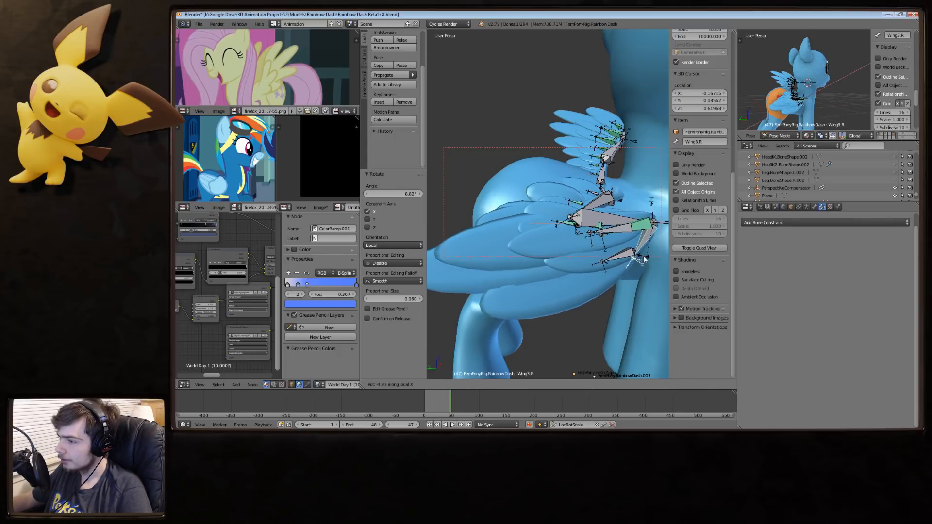
pyautogui.click(643, 240)
# Rotate the Wing1.R bone freely in the view plane by 9.87°.
pyautogui.rightClick(643, 238)
pyautogui.press('r')
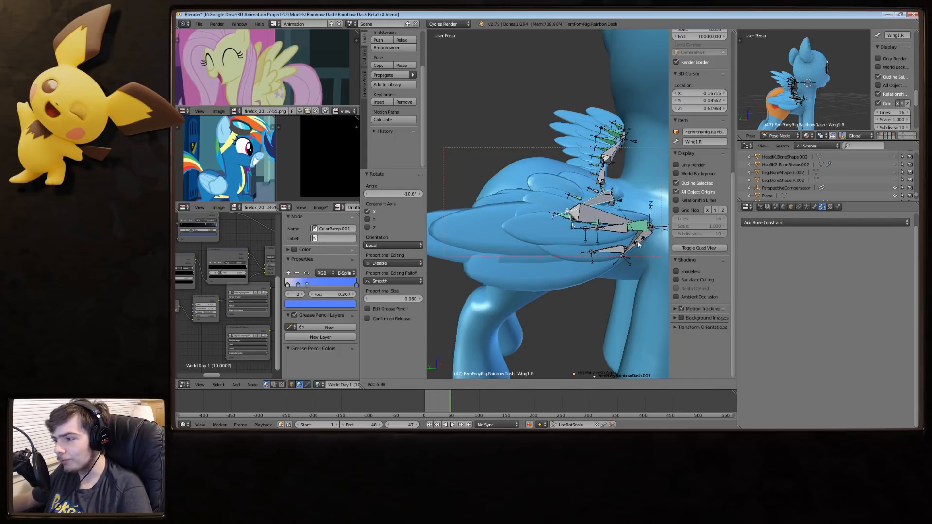
pyautogui.click(634, 243)
pyautogui.scroll(-5, 633, 244)
pyautogui.moveTo(634, 244); pyautogui.dragTo(547, 246, button='middle')
pyautogui.scroll(5, 546, 243)
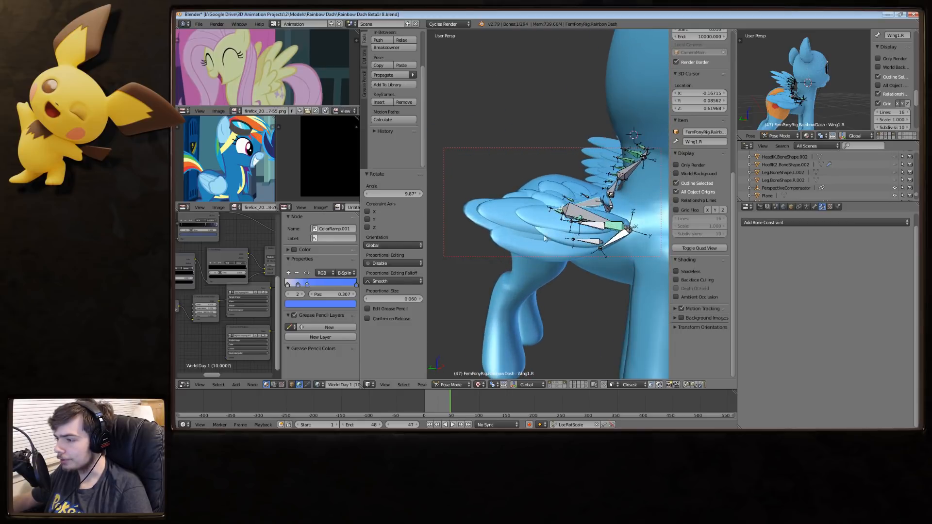
# Try scaling the WingFeather4.R bone, and the WingFeather5.R bone along its local Y axis.
pyautogui.scroll(2, 595, 229)
pyautogui.rightClick(596, 228)
pyautogui.press('s')
pyautogui.rightClick(644, 257)
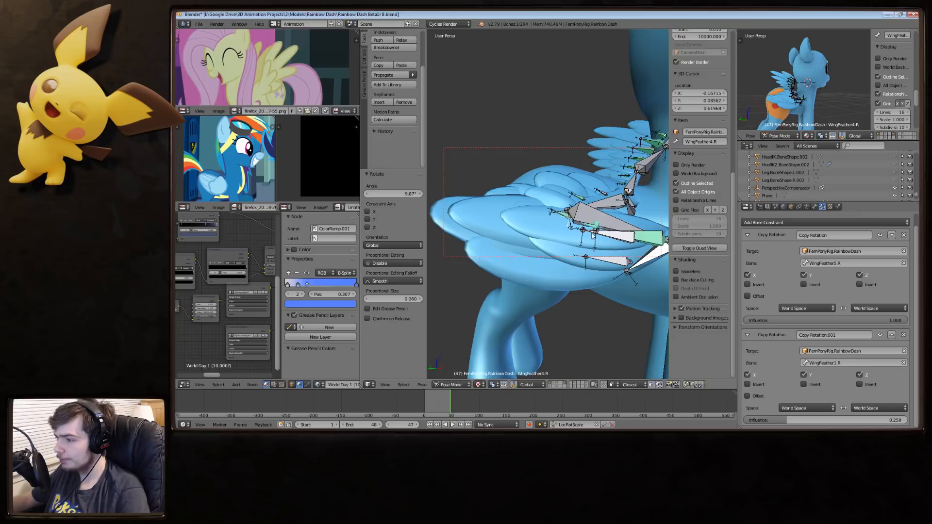
pyautogui.rightClick(629, 237)
pyautogui.press('s')
pyautogui.press('y')
pyautogui.press('y')
pyautogui.click(640, 263)
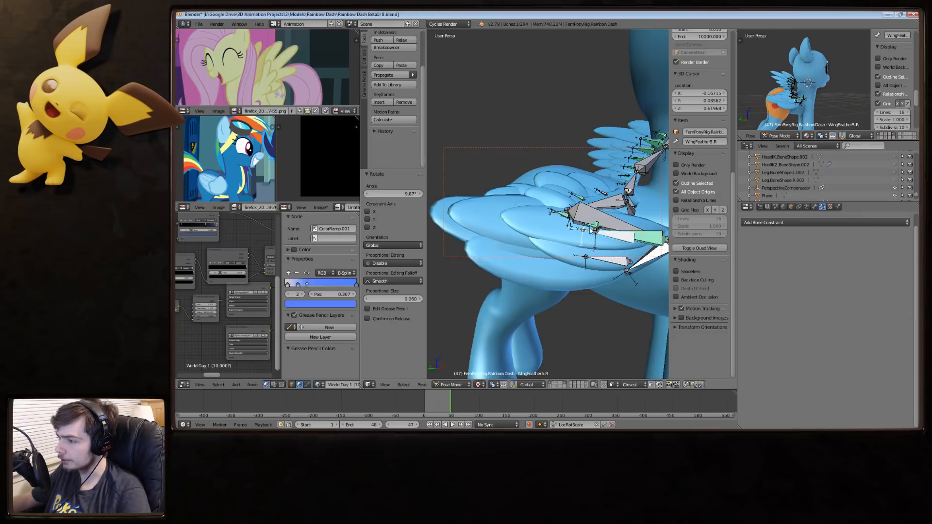
# Try rotating the WingFeather5.R bone and scaling the WingFeather4.R bone.
pyautogui.moveTo(638, 264); pyautogui.dragTo(623, 274, button='middle')
pyautogui.press('r')
pyautogui.click(608, 261)
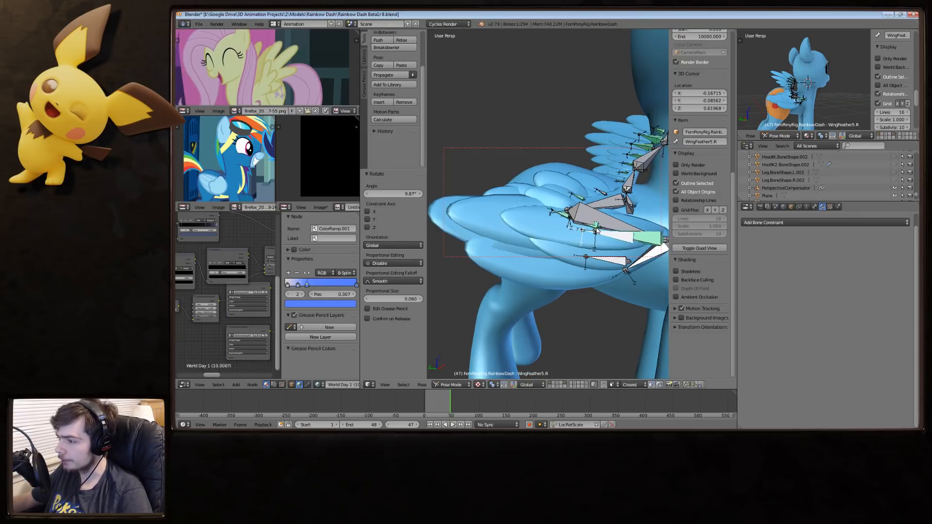
pyautogui.rightClick(601, 242)
pyautogui.press('s')
pyautogui.click(657, 296)
# Examine the folded right wing from several angles with only rendered geometry shown.
pyautogui.moveTo(650, 287); pyautogui.dragTo(572, 246, button='middle')
pyautogui.click(676, 165)
pyautogui.scroll(-3, 578, 208)
pyautogui.moveTo(578, 208); pyautogui.dragTo(601, 240, button='middle')
pyautogui.scroll(4, 602, 227)
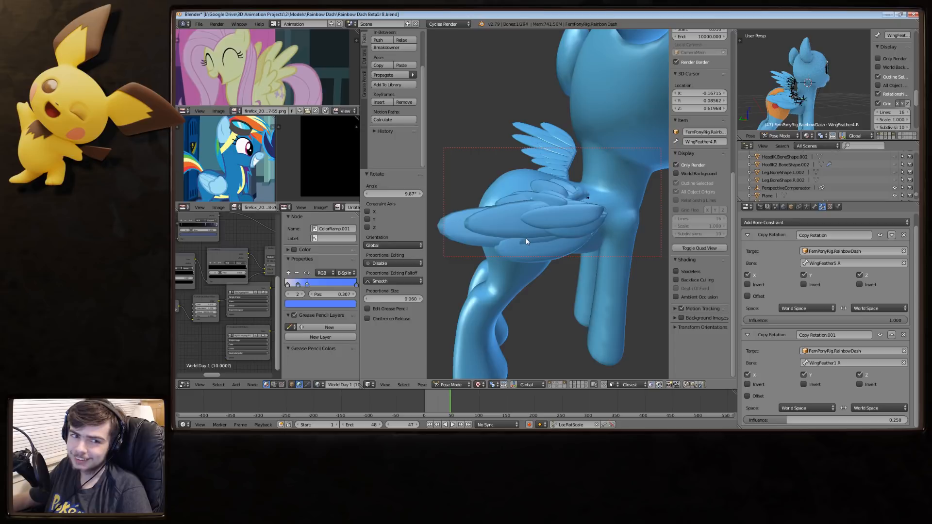
pyautogui.moveTo(526, 238); pyautogui.dragTo(509, 254, button='middle')
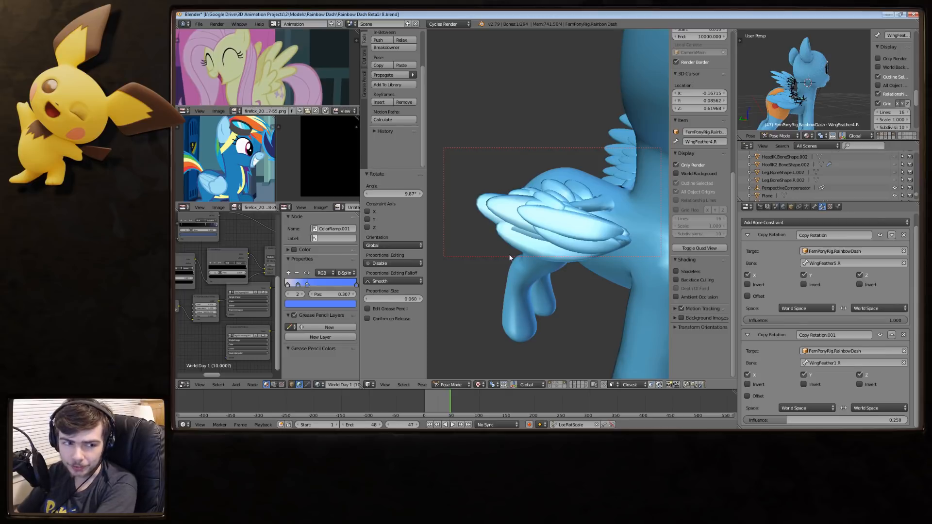
pyautogui.moveTo(509, 258); pyautogui.dragTo(496, 286, button='middle')
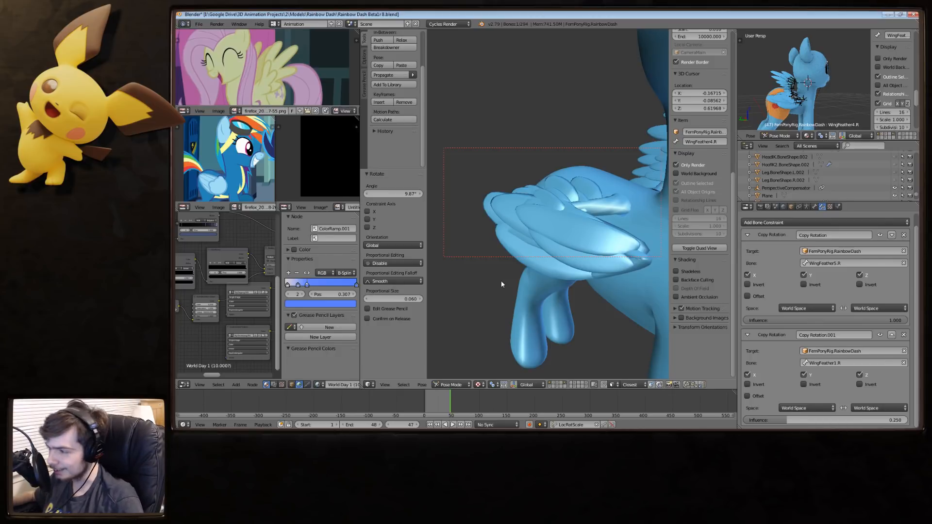
pyautogui.moveTo(568, 233); pyautogui.dragTo(500, 224, button='middle')
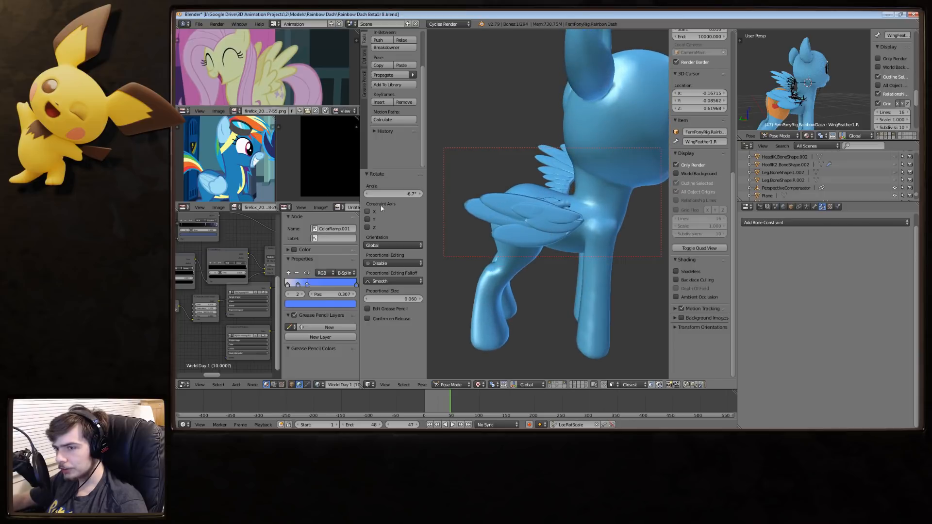
# Widen the Rainbow Dash reference image area, zoom in on its folded wing, and inspect the Fluttershy wing reference.
pyautogui.moveTo(280, 162); pyautogui.dragTo(244, 156, button='middle')
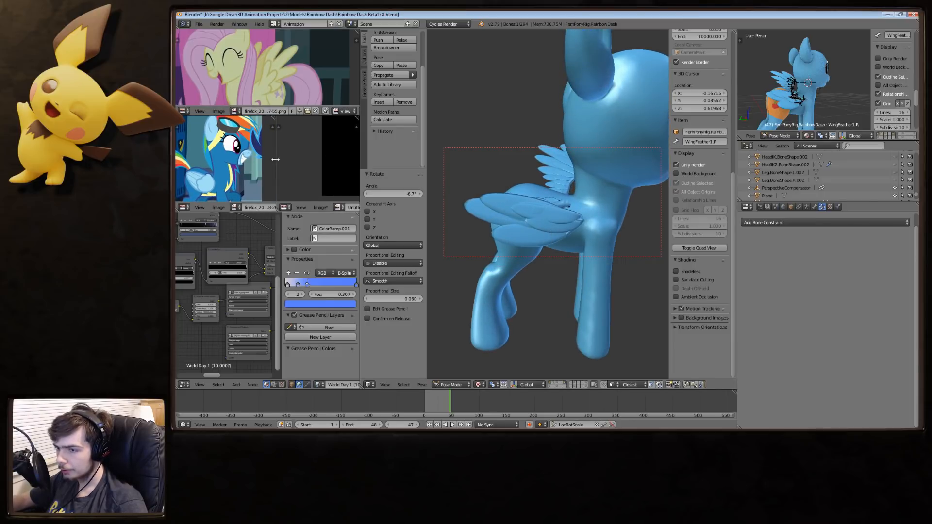
pyautogui.moveTo(275, 159); pyautogui.dragTo(343, 159)
pyautogui.scroll(1, 267, 167)
pyautogui.moveTo(264, 168); pyautogui.dragTo(280, 155, button='middle')
pyautogui.scroll(1, 274, 162)
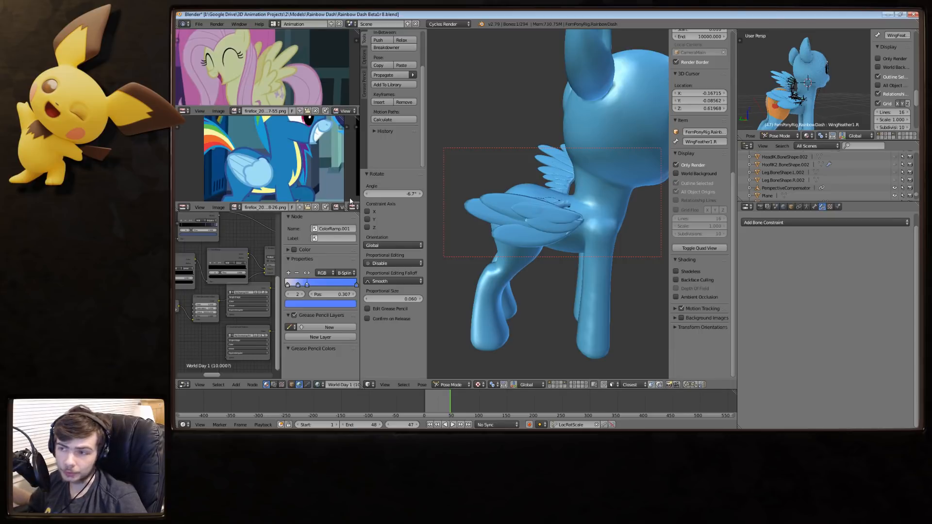
pyautogui.scroll(3, 288, 62)
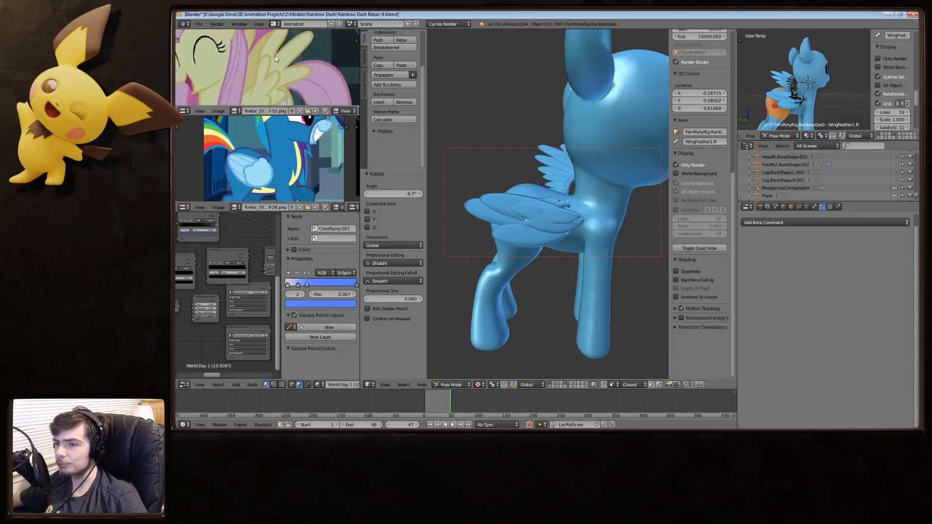
pyautogui.scroll(-3, 287, 62)
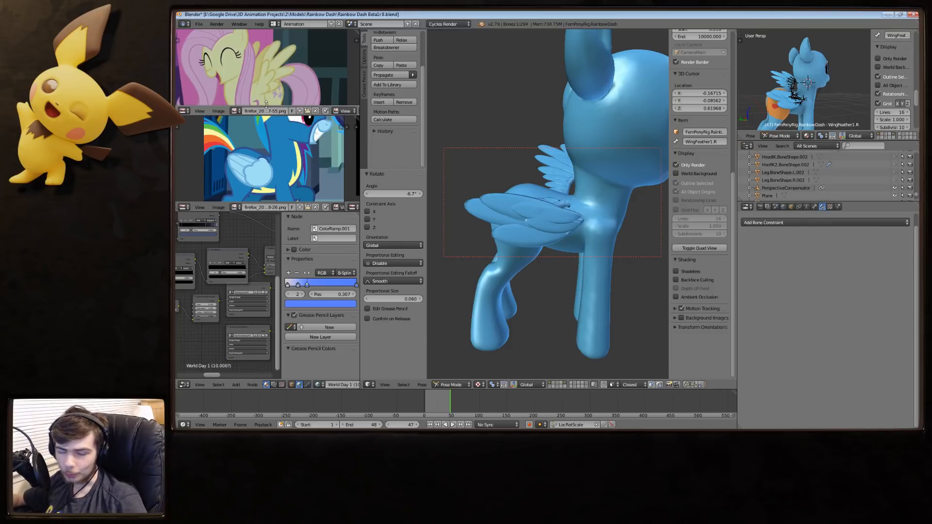
# Compare the spread left wing and folded right wing of the model with the reference images.
pyautogui.moveTo(461, 177); pyautogui.dragTo(558, 194, button='middle')
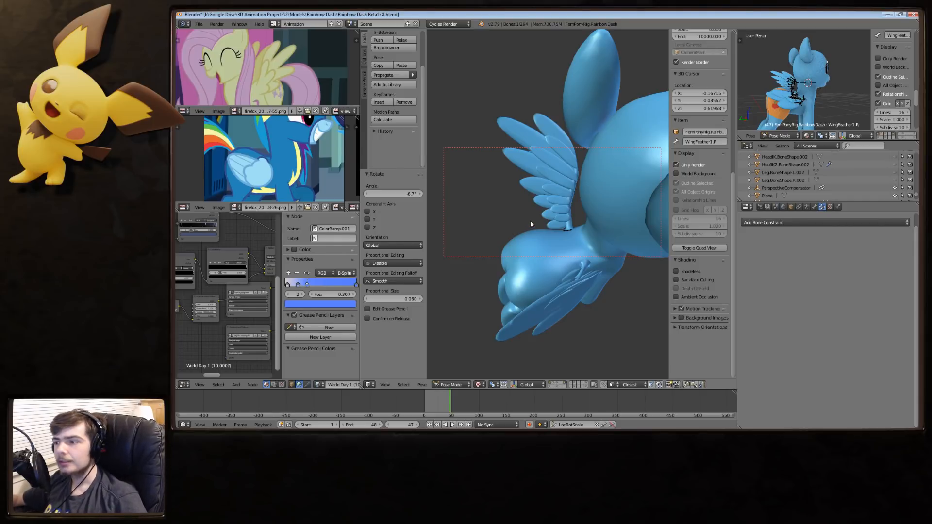
pyautogui.moveTo(530, 223); pyautogui.dragTo(557, 238, button='middle')
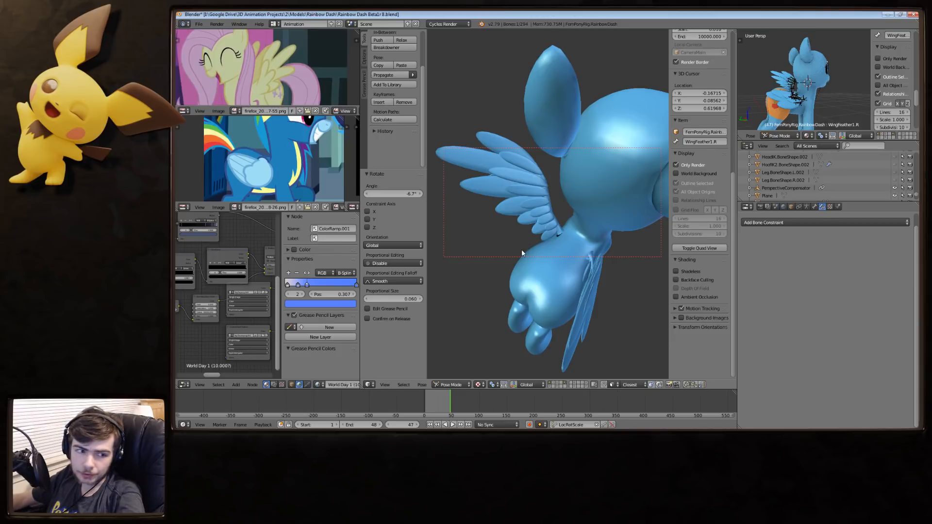
pyautogui.moveTo(520, 238); pyautogui.dragTo(499, 232, button='middle')
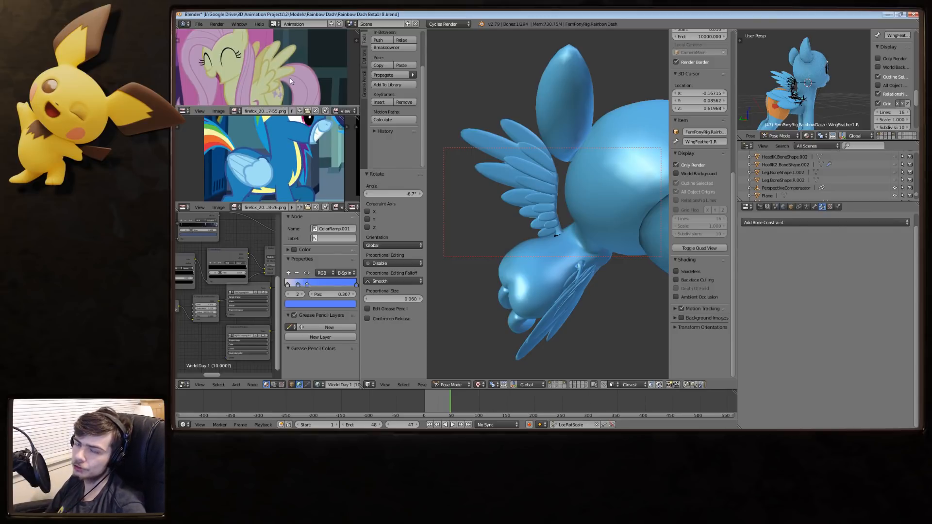
pyautogui.moveTo(476, 153); pyautogui.dragTo(587, 217, button='middle')
pyautogui.moveTo(574, 220); pyautogui.dragTo(600, 196, button='middle')
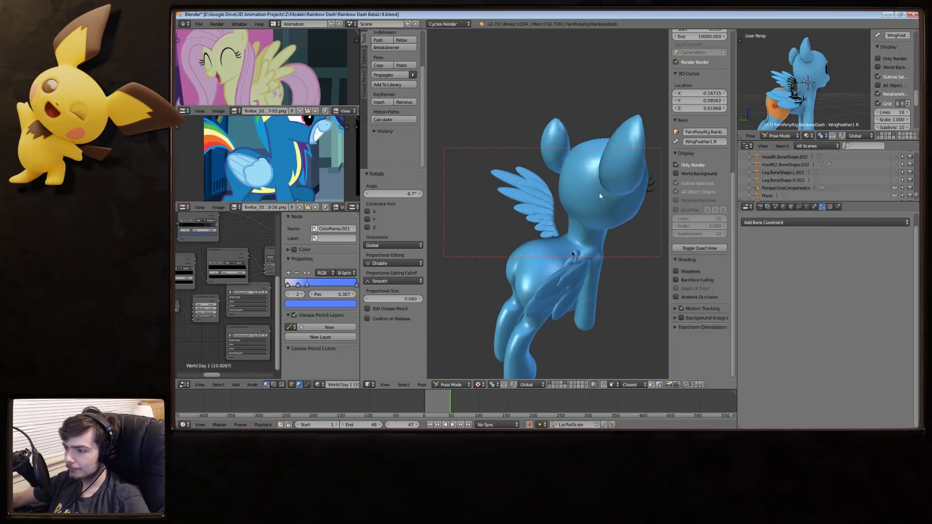
# Show the bones again and clear the pose rotation and location of all selected bones.
pyautogui.click(690, 168)
pyautogui.moveTo(597, 228); pyautogui.dragTo(520, 283, button='middle')
pyautogui.press('a')
pyautogui.hotkey('alt', 'r')
pyautogui.hotkey('alt', 'g')
# Rotate the right wing's middle bone, Wing2.R, by about 16° around its local X axis.
pyautogui.moveTo(515, 248); pyautogui.dragTo(588, 244, button='middle')
pyautogui.scroll(3, 572, 236)
pyautogui.rightClick(570, 236)
pyautogui.scroll(1, 587, 244)
pyautogui.press('r')
pyautogui.press('x')
pyautogui.press('x')
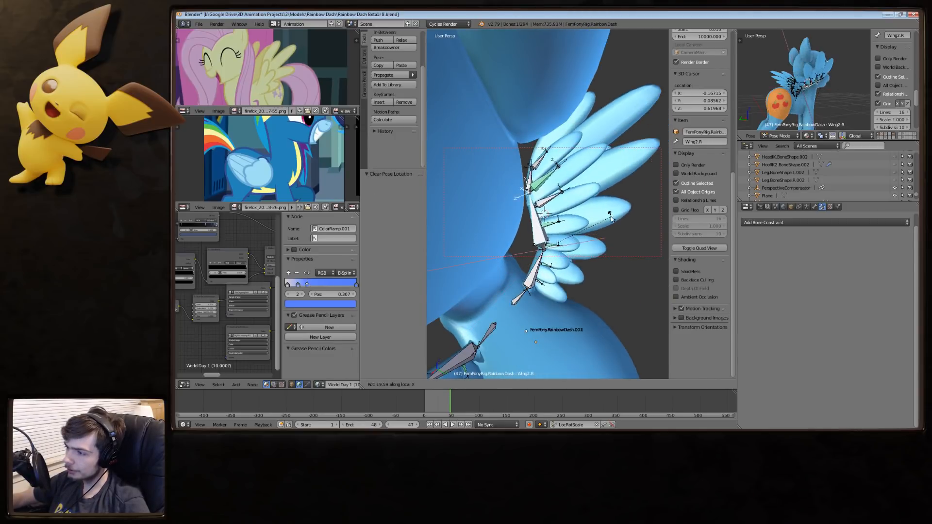
pyautogui.click(608, 214)
# Rotate the right wing's outer bone by -40° and feather bone WingFeather5.R by -26.4° around their local X axes.
pyautogui.rightClick(530, 182)
pyautogui.press('r')
pyautogui.press('x')
pyautogui.press('x')
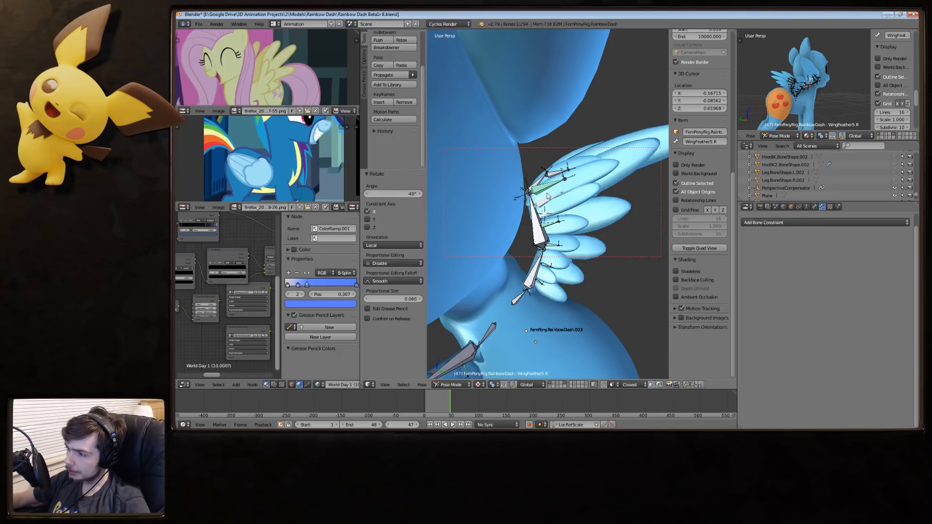
pyautogui.press('x')
pyautogui.press('x')
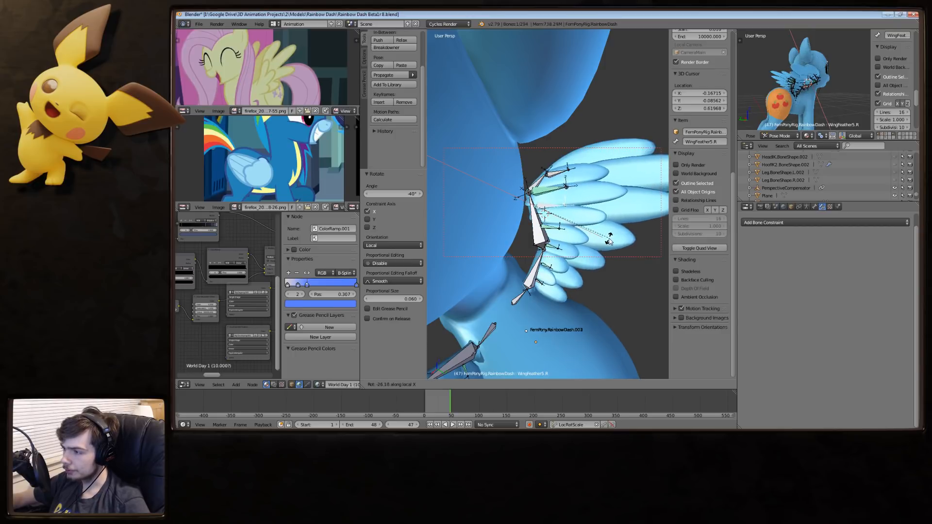
pyautogui.click(558, 199)
# Try rotating feather bone WingFeather7.R around its local X axis and freely with a trackball rotation.
pyautogui.press('r')
pyautogui.press('x')
pyautogui.press('x')
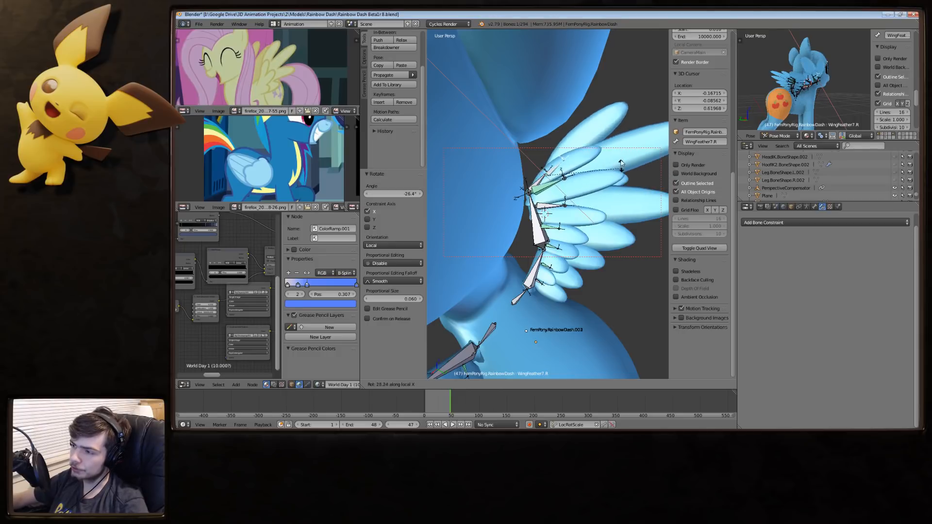
pyautogui.click(623, 169)
pyautogui.moveTo(612, 272); pyautogui.dragTo(623, 228, button='middle')
pyautogui.press('r')
pyautogui.press('r')
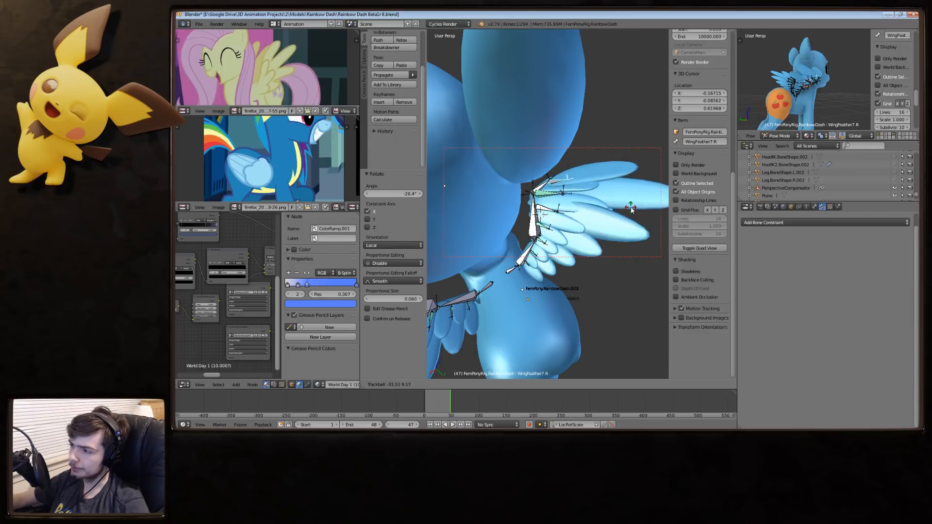
pyautogui.click(631, 208)
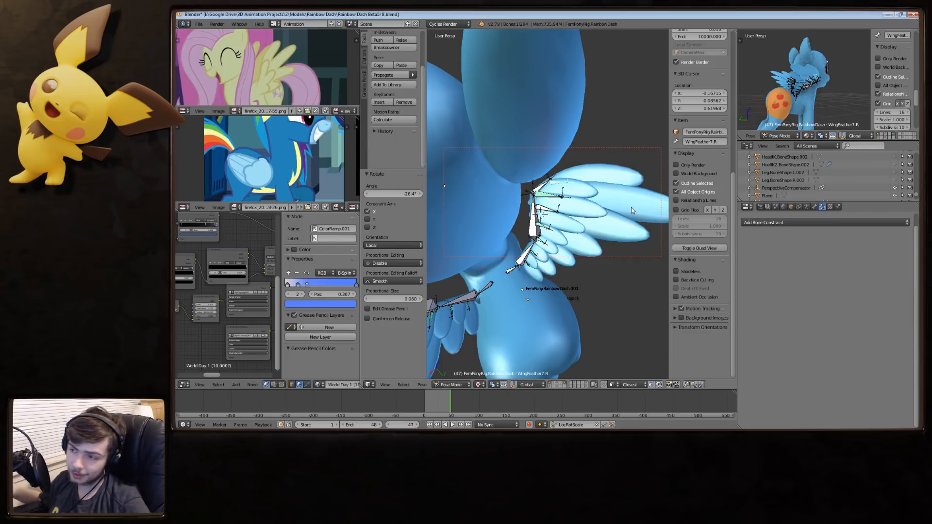
pyautogui.moveTo(612, 200); pyautogui.dragTo(564, 181, button='middle')
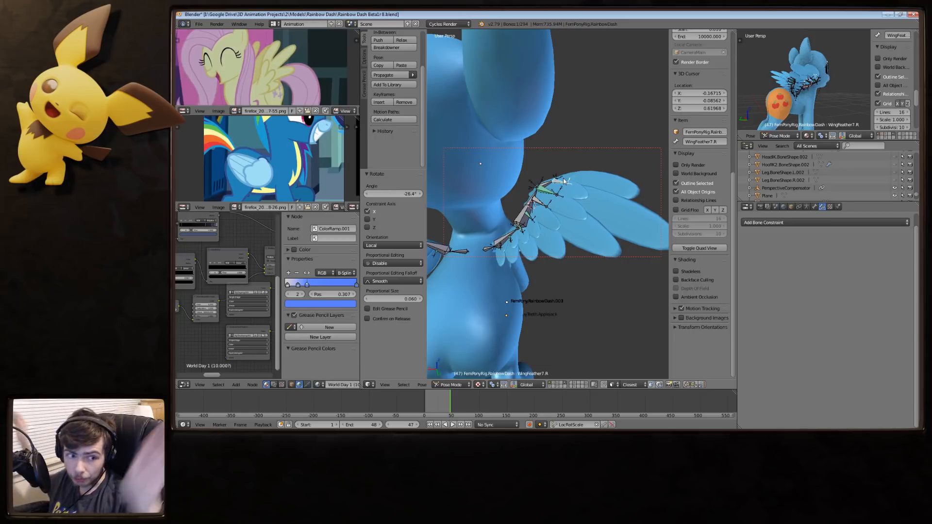
pyautogui.moveTo(559, 209); pyautogui.dragTo(572, 183, button='middle')
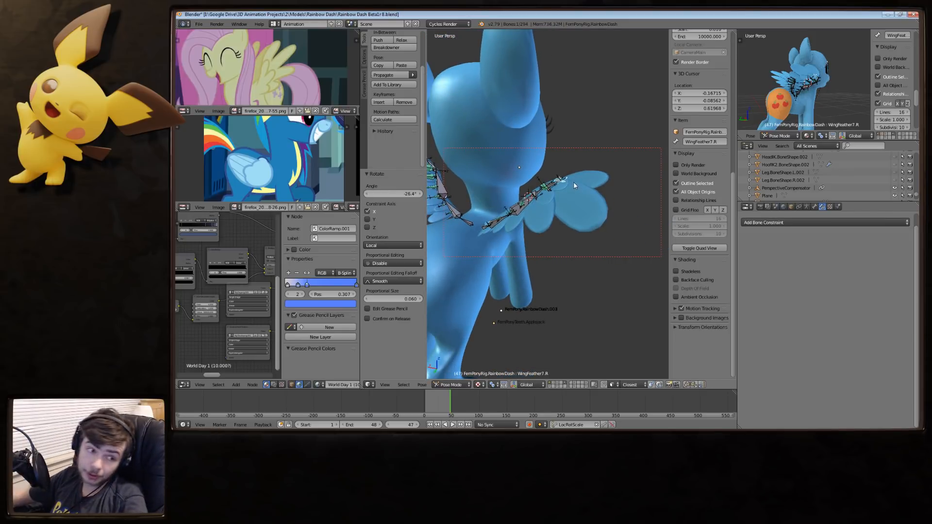